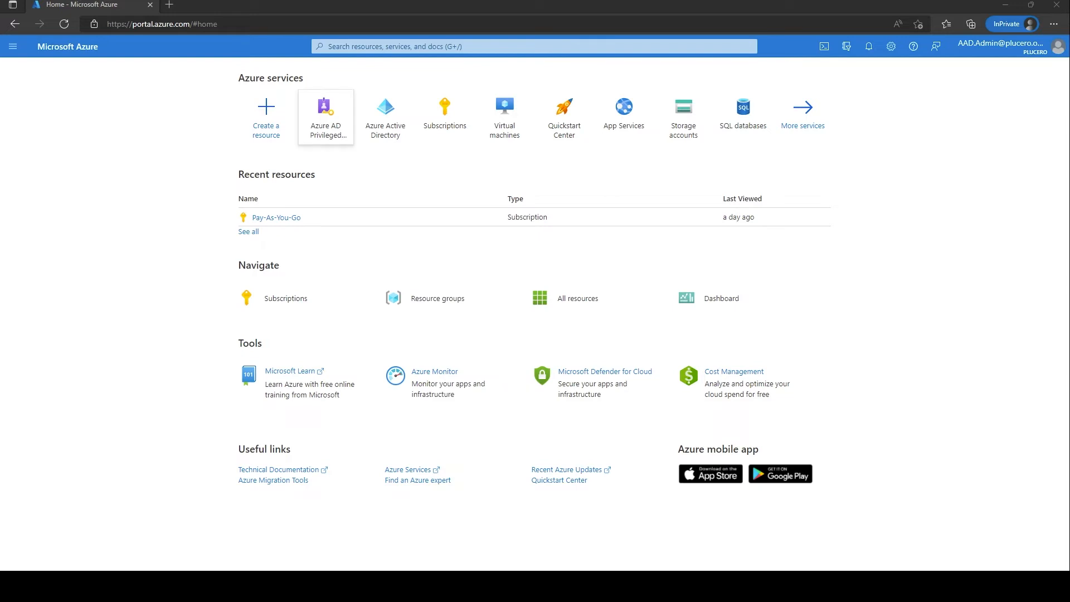
Open Privileged Identity Management and go to Access reviews for Azure AD roles.
left_click(326, 115)
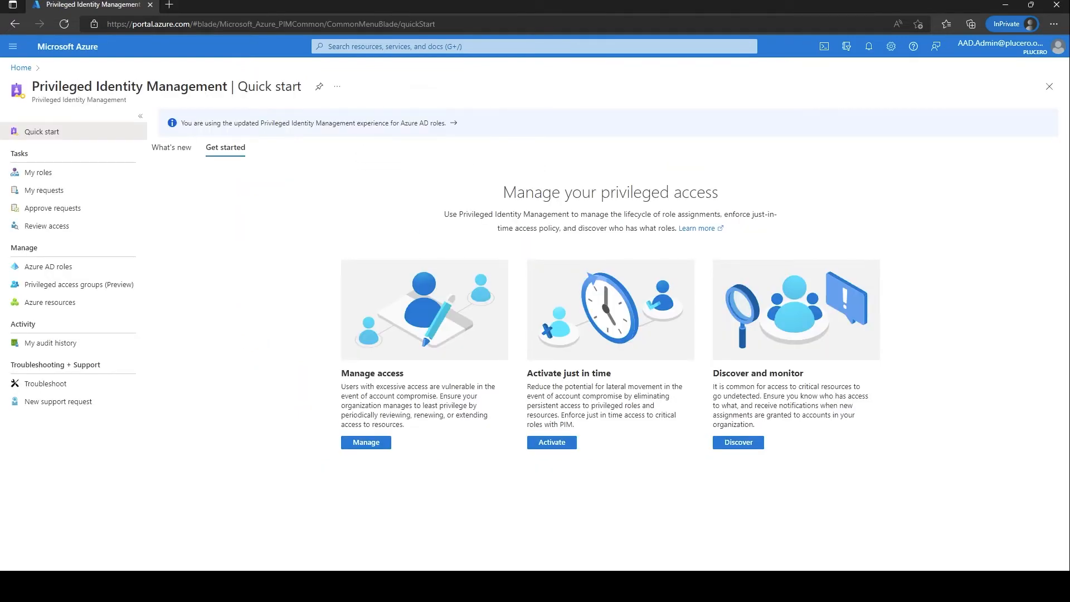
left_click(534, 46)
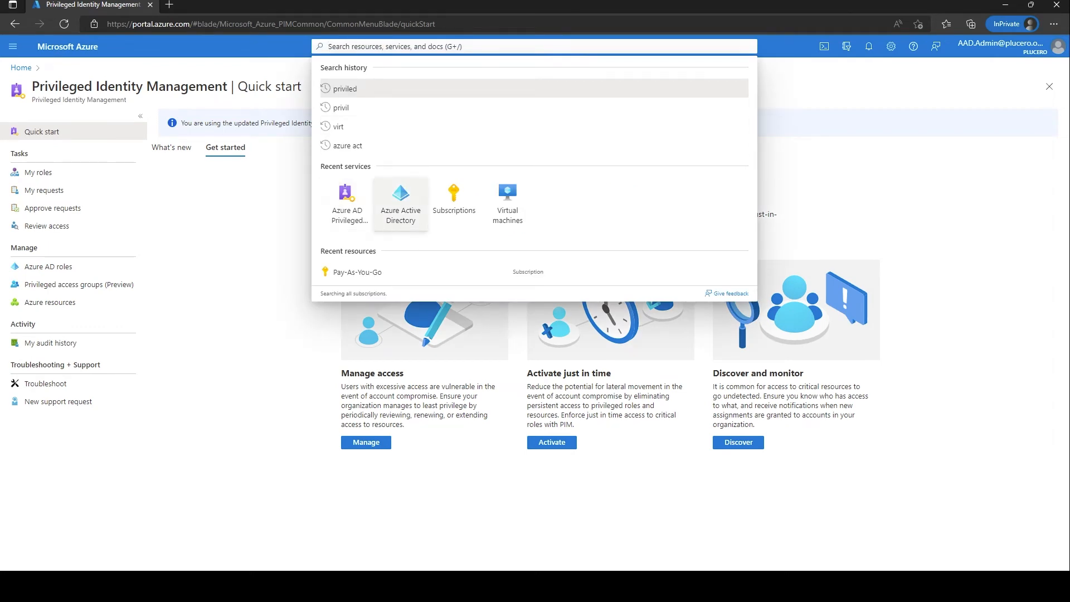
left_click(239, 250)
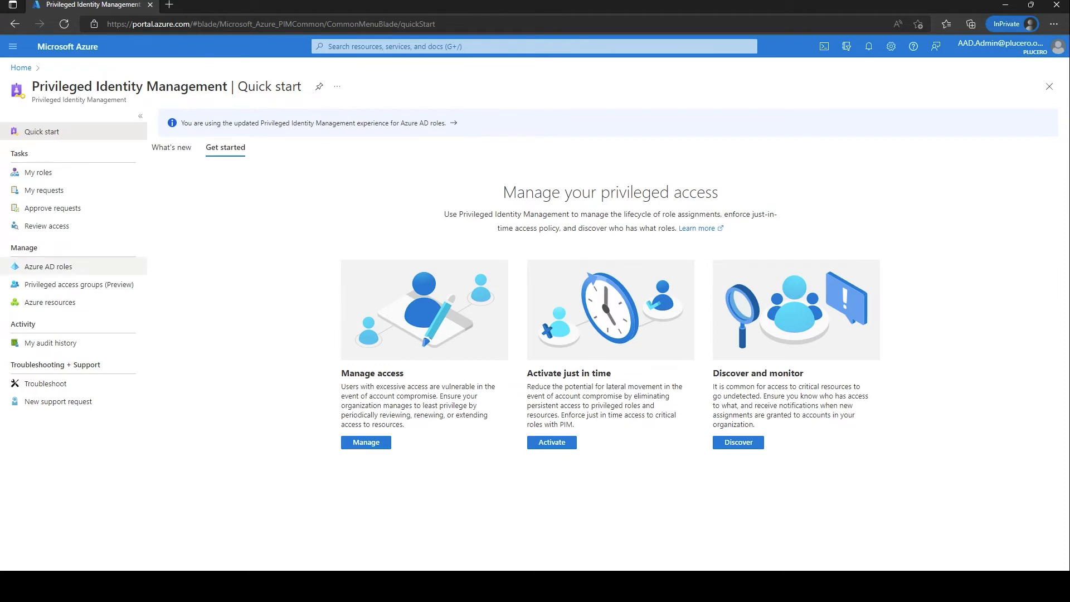
left_click(48, 266)
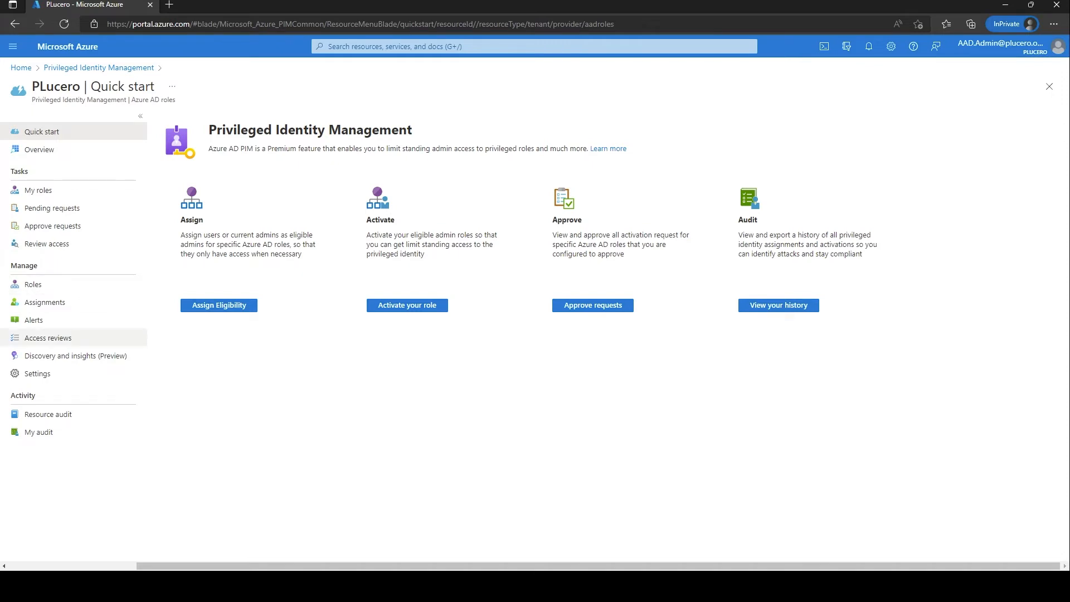
left_click(48, 338)
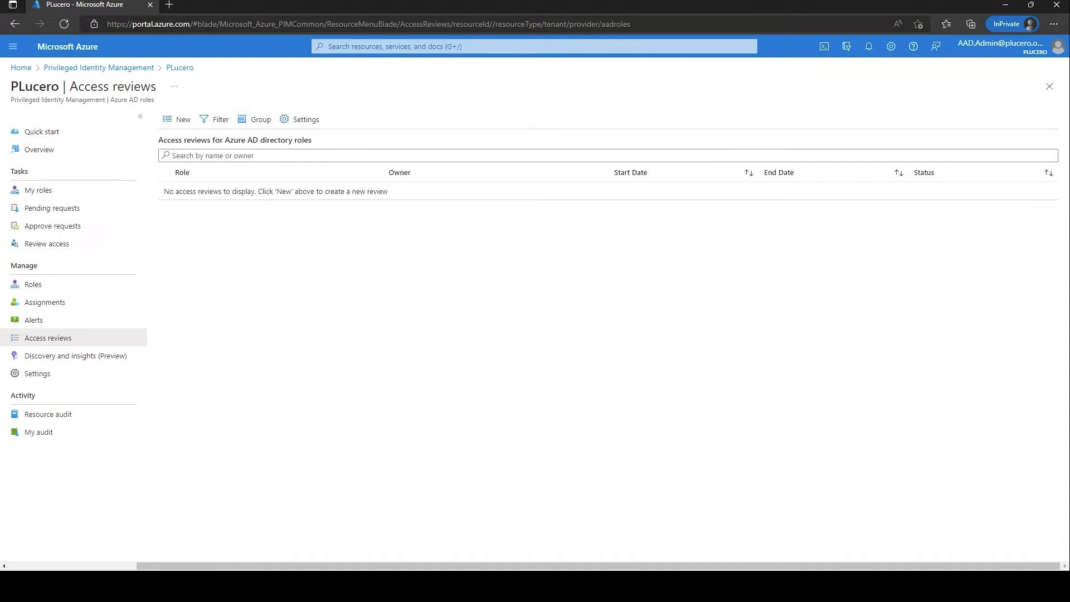
Start a new access review from the Access reviews toolbar.
left_click(177, 119)
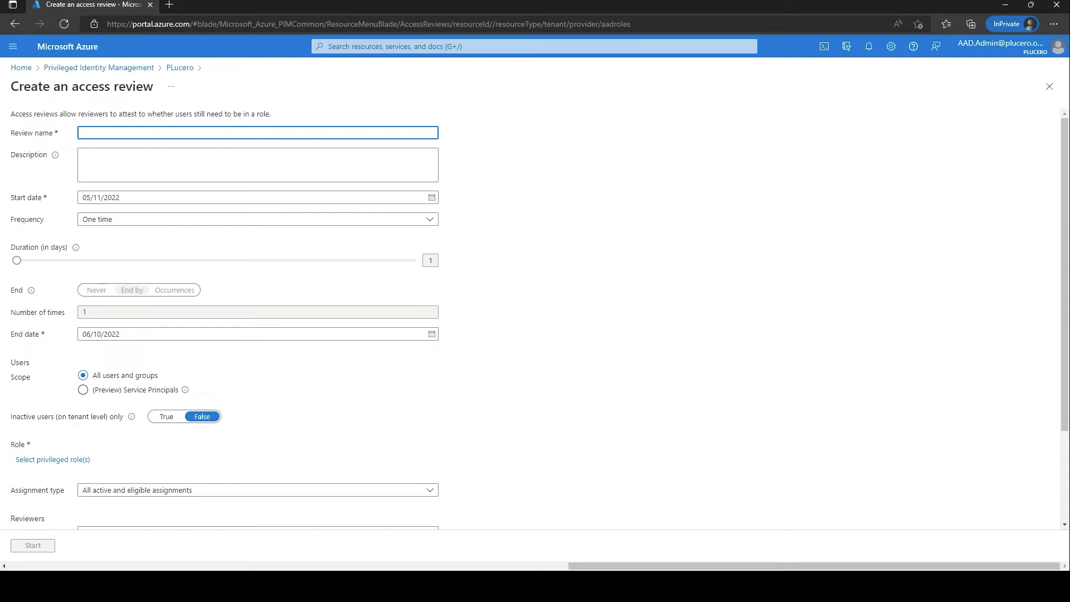
Name the review 'User administrator Review' and confirm its 05/11/2022 start date.
type("AZ")
key("BackSpace")
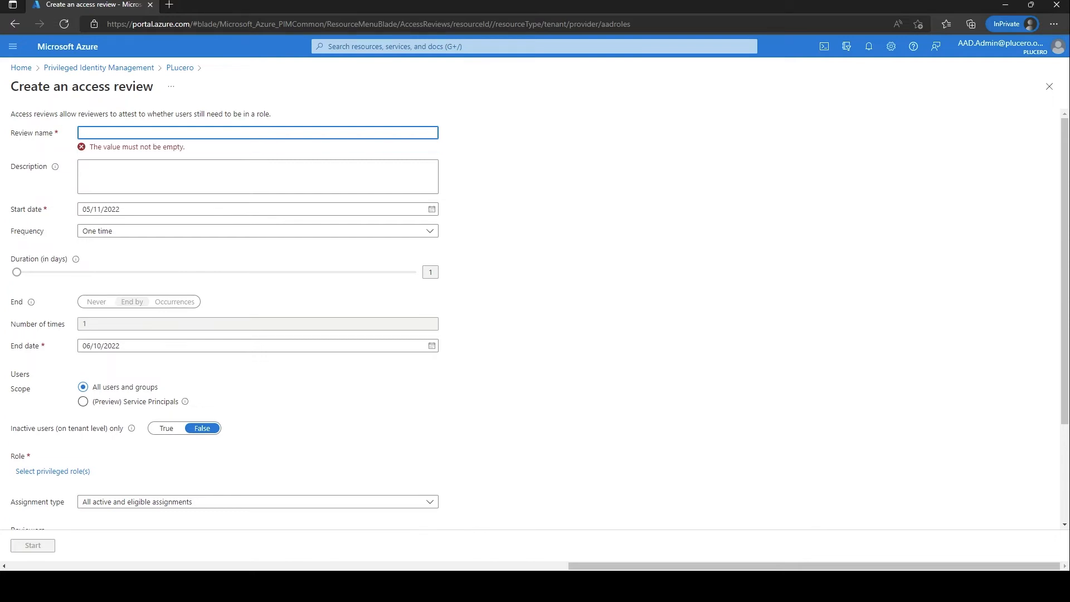
type("User admini")
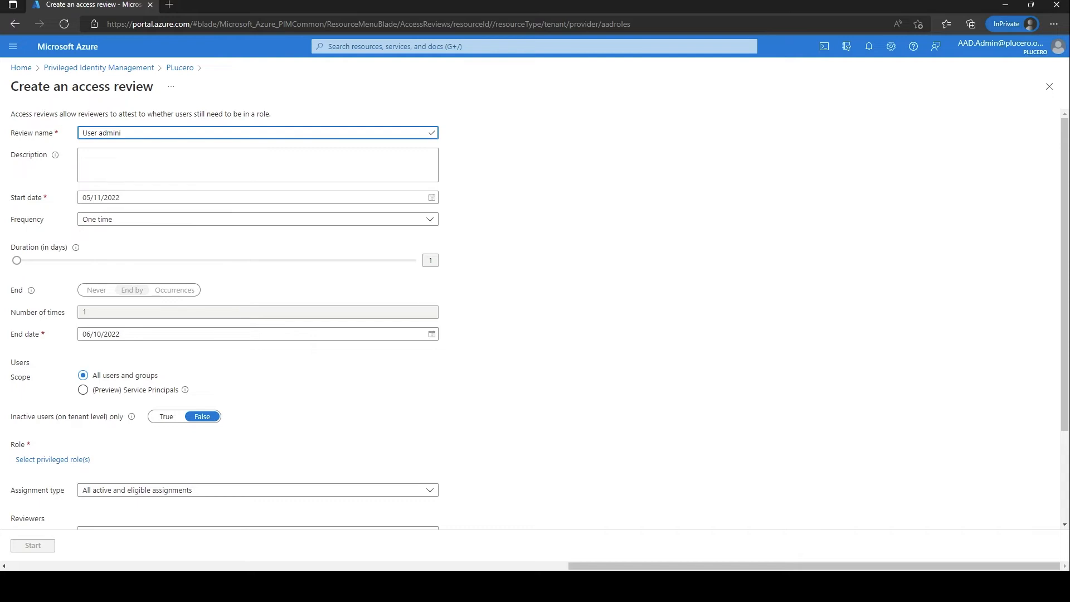
type("strator Review")
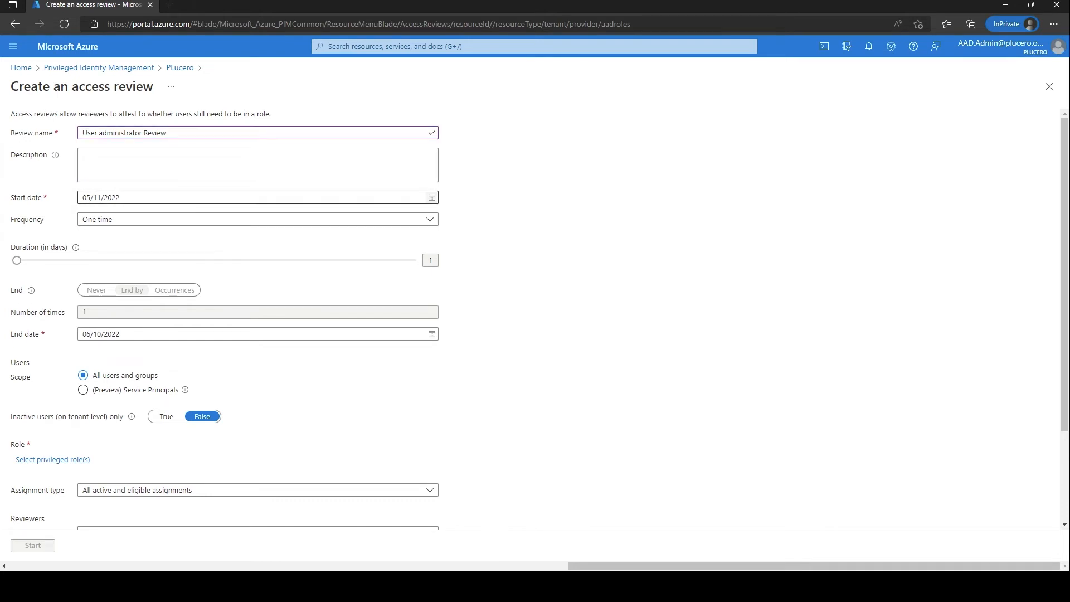
left_click(431, 198)
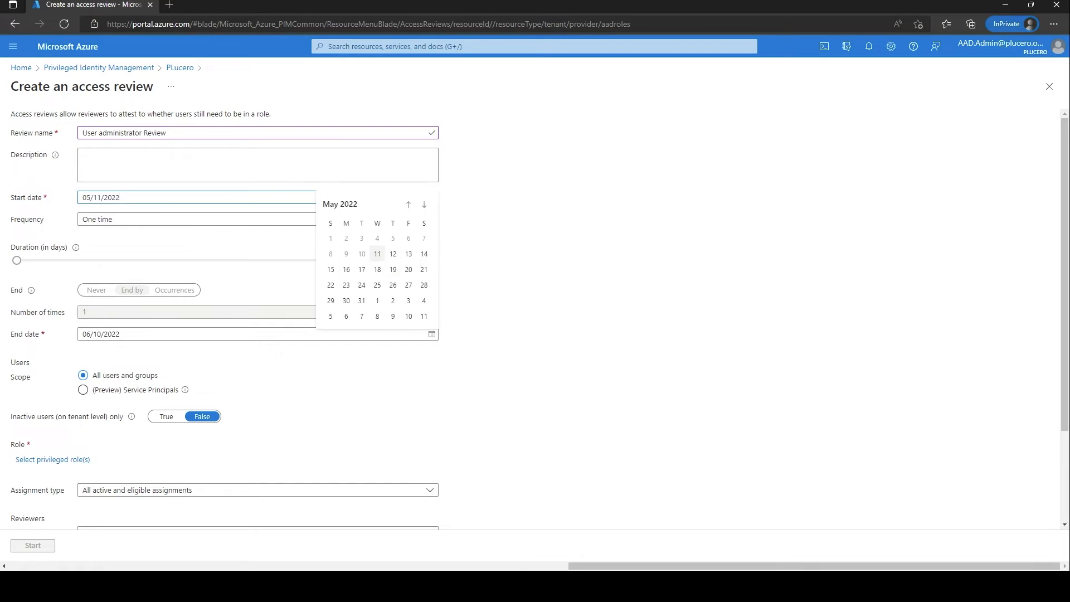
left_click(376, 253)
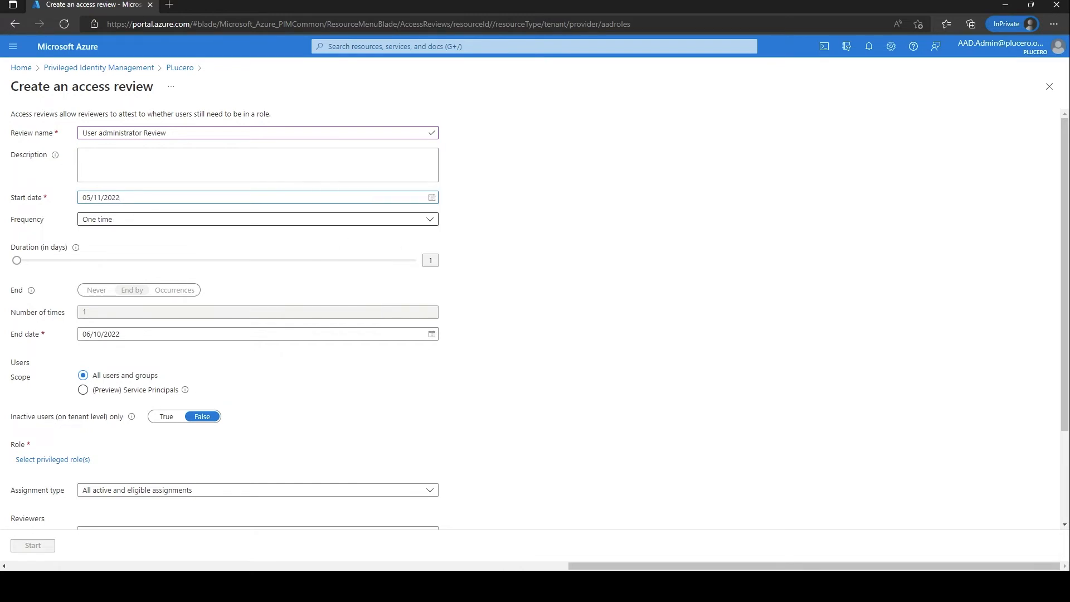
left_click(257, 219)
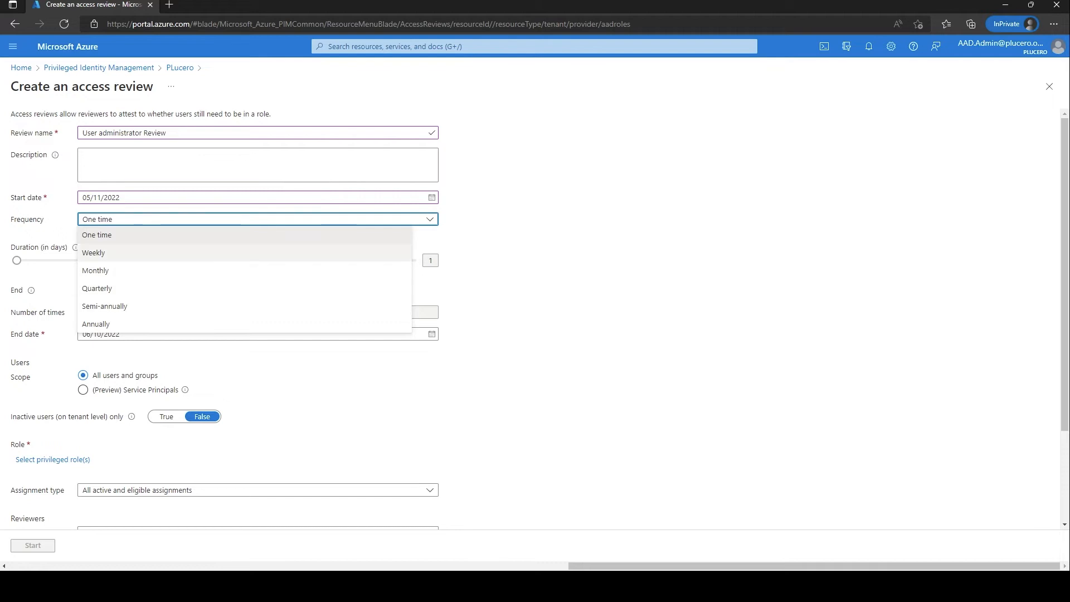
Make the review recur Weekly, with each occurrence lasting 6 days.
left_click(93, 253)
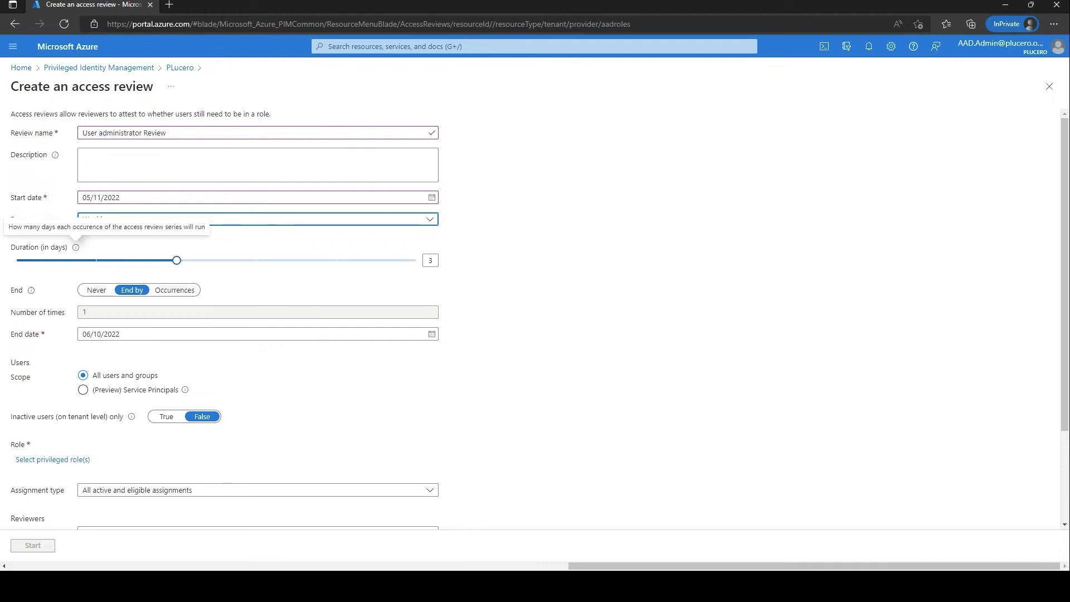
left_click(176, 260)
left_click_drag(176, 261, 257, 261)
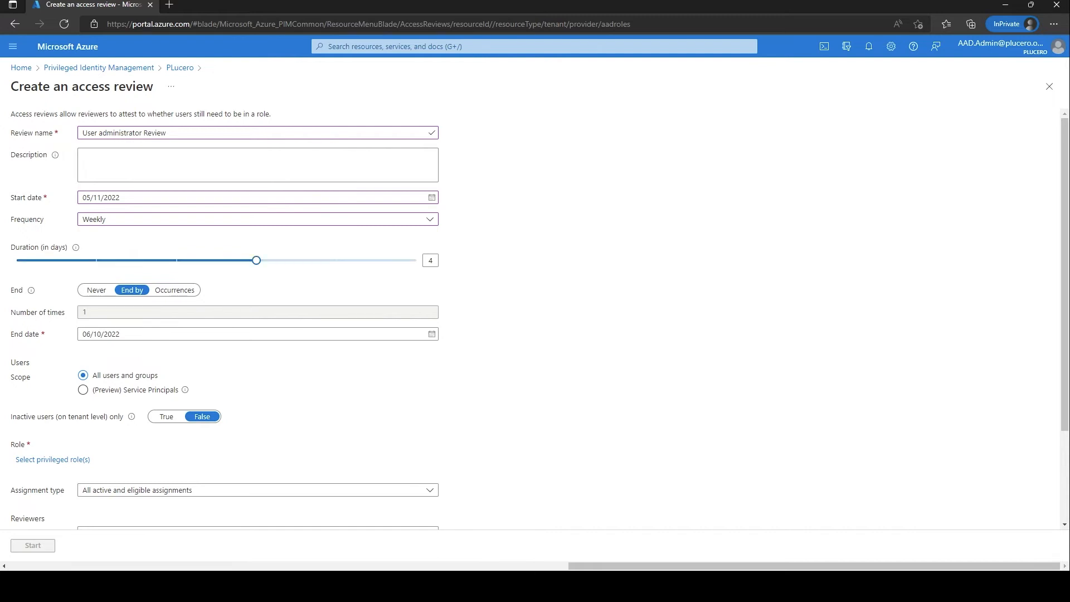
left_click_drag(257, 261, 416, 260)
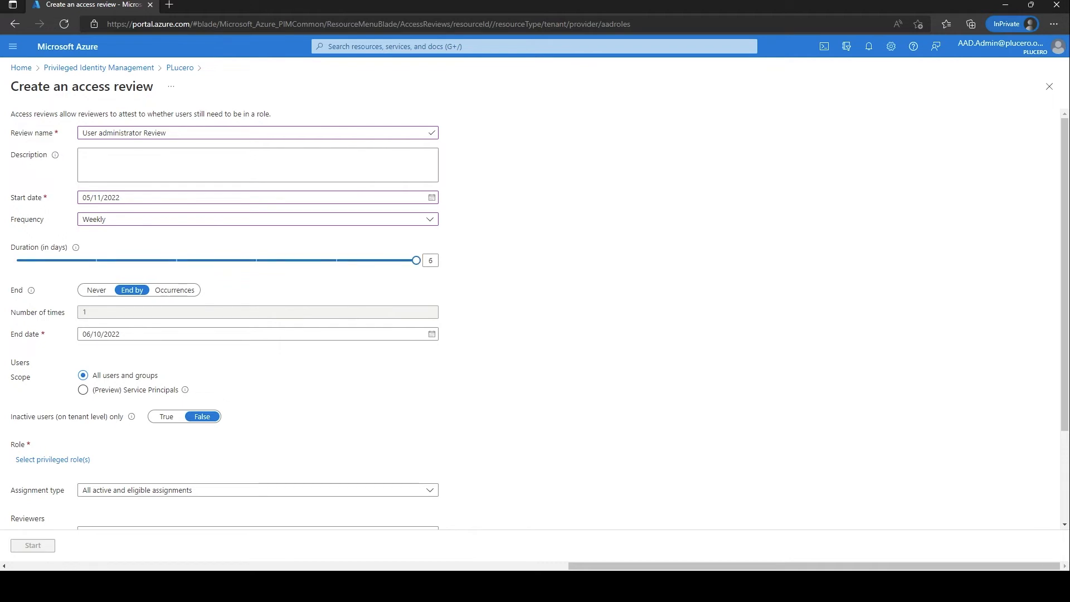
mouse_move(415, 260)
left_mouse_down()
mouse_move(337, 260)
mouse_move(416, 260)
left_mouse_up()
mouse_move(415, 260)
left_mouse_down()
mouse_move(363, 261)
mouse_move(416, 260)
left_mouse_up()
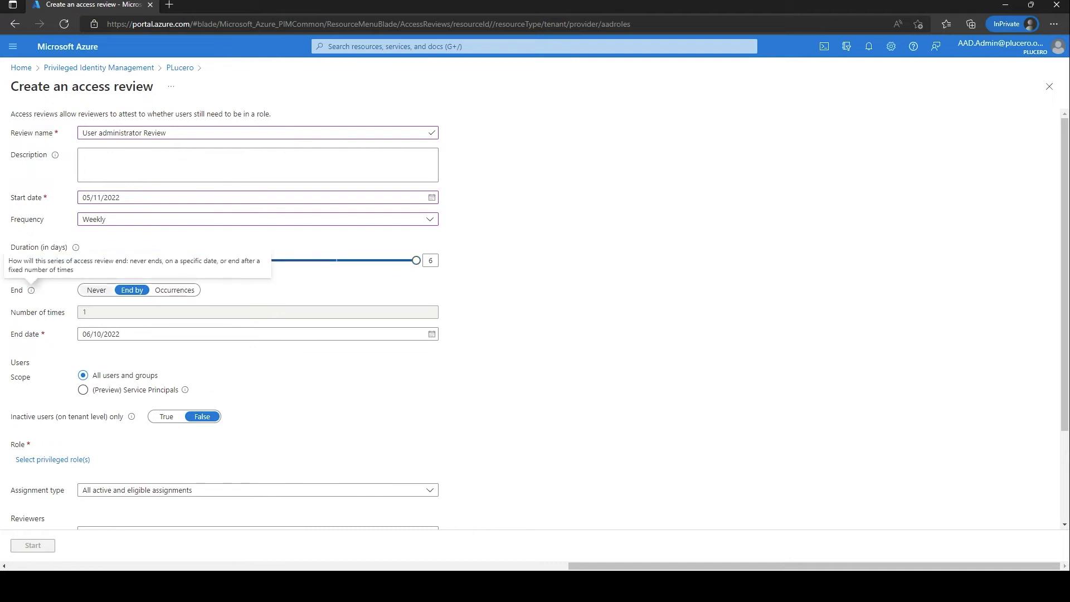
Set the recurring review series' End option to Never.
left_click(96, 290)
left_click(132, 290)
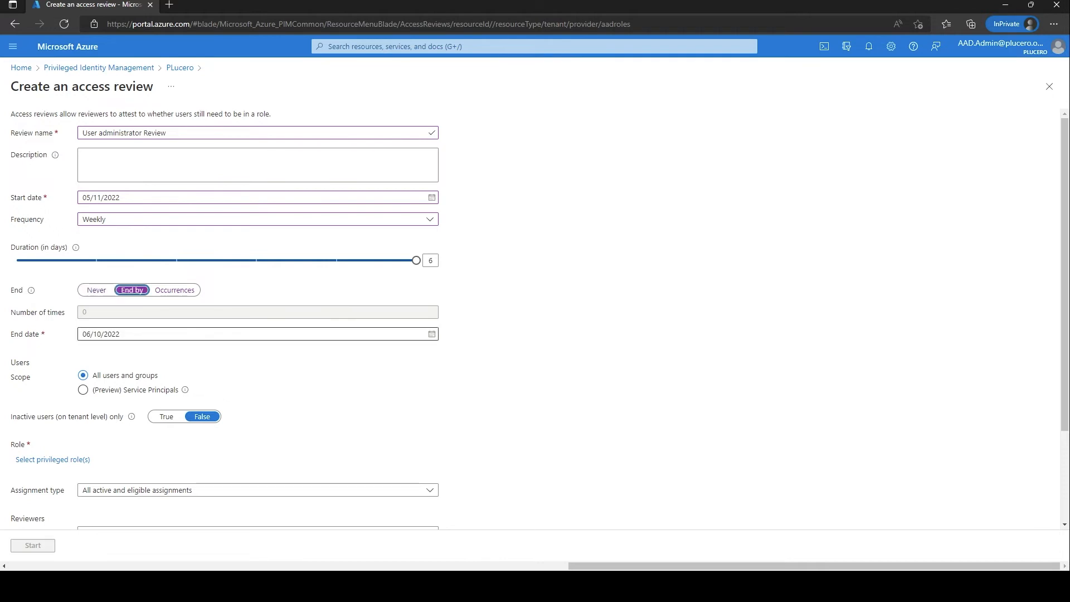
left_click(174, 289)
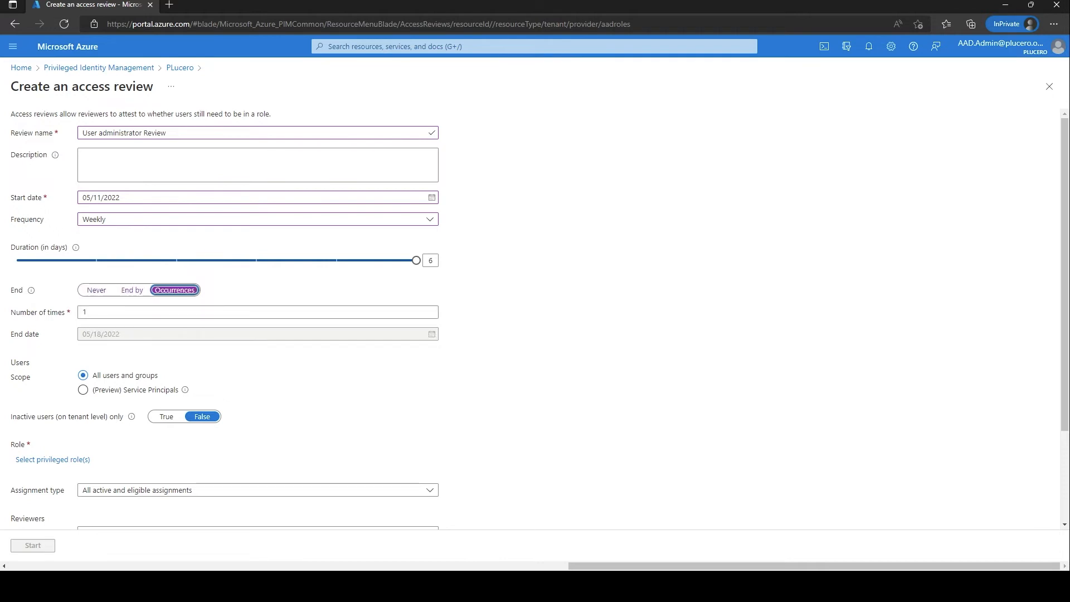
key("Tab")
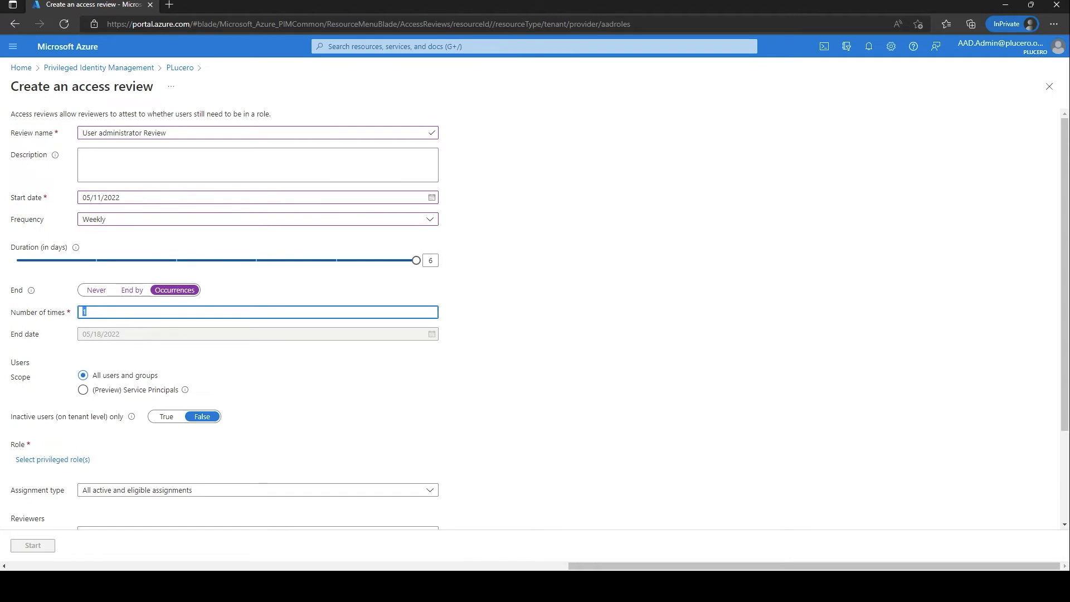
key("shift+Tab")
key("Left")
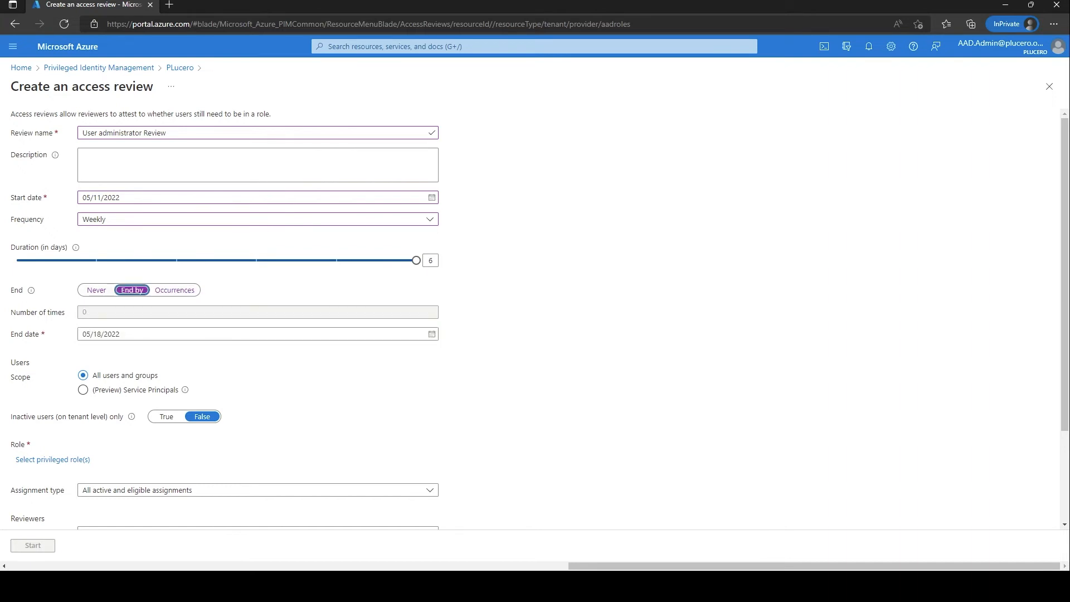
key("Left")
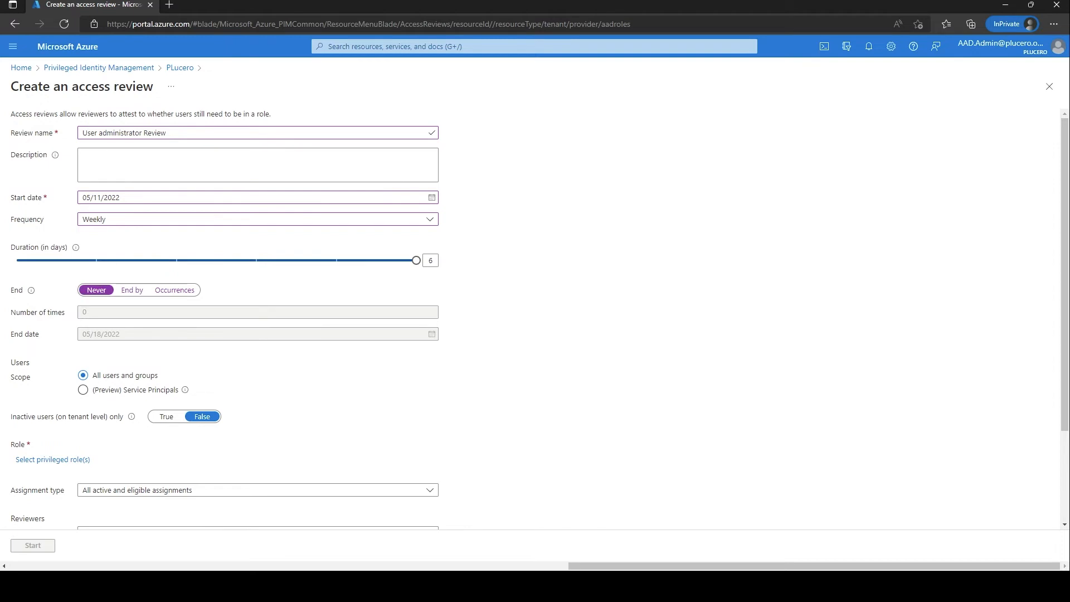
scroll(256, 318, "down", 1)
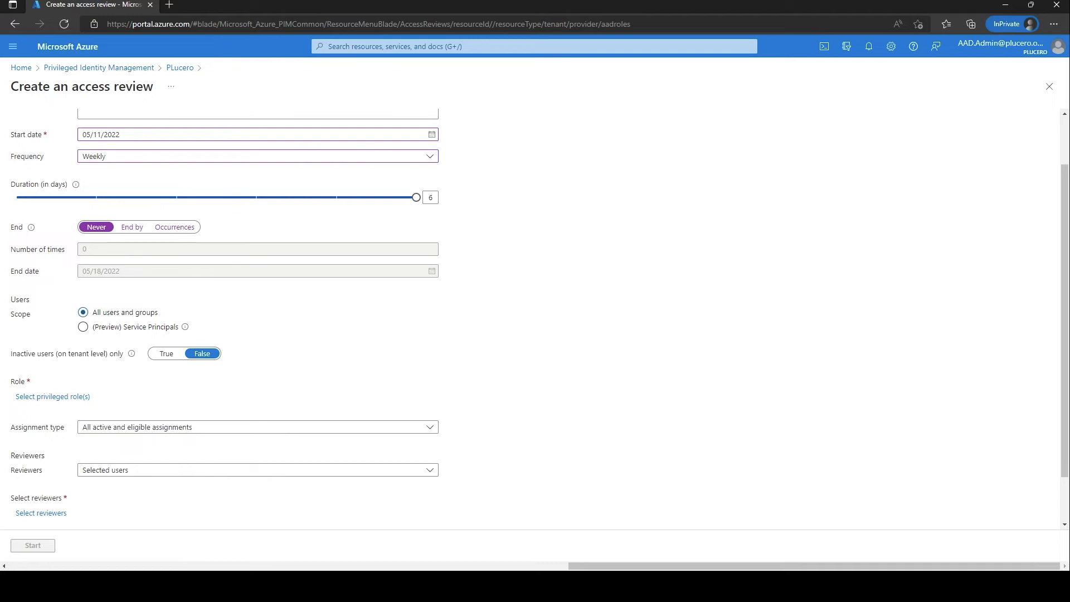
Limit the review to tenant-level users inactive for 30 days.
scroll(535, 319, "down", 1)
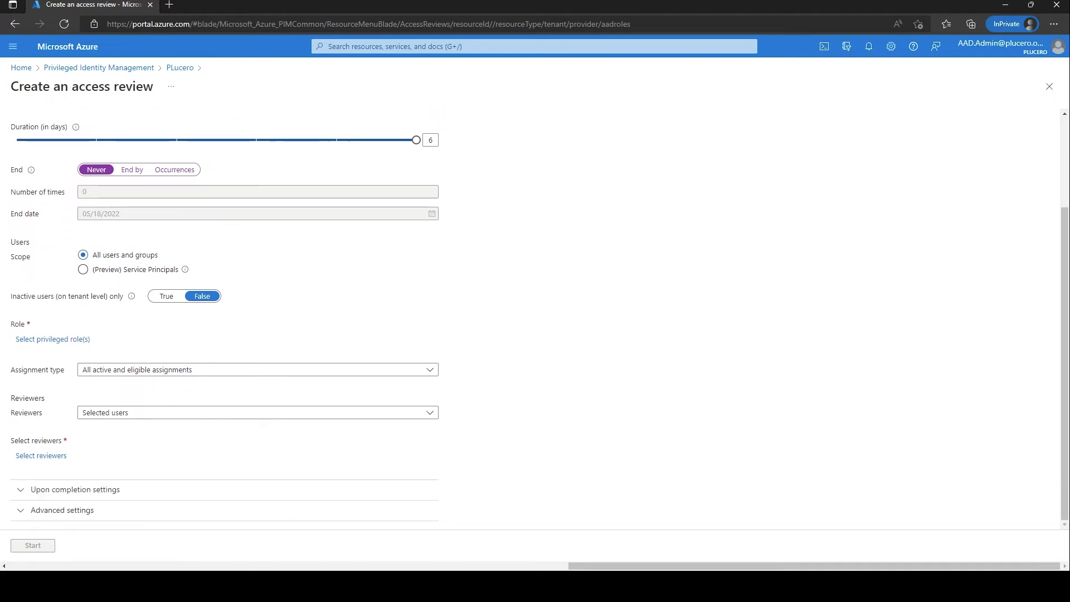
left_click_drag(17, 296, 124, 296)
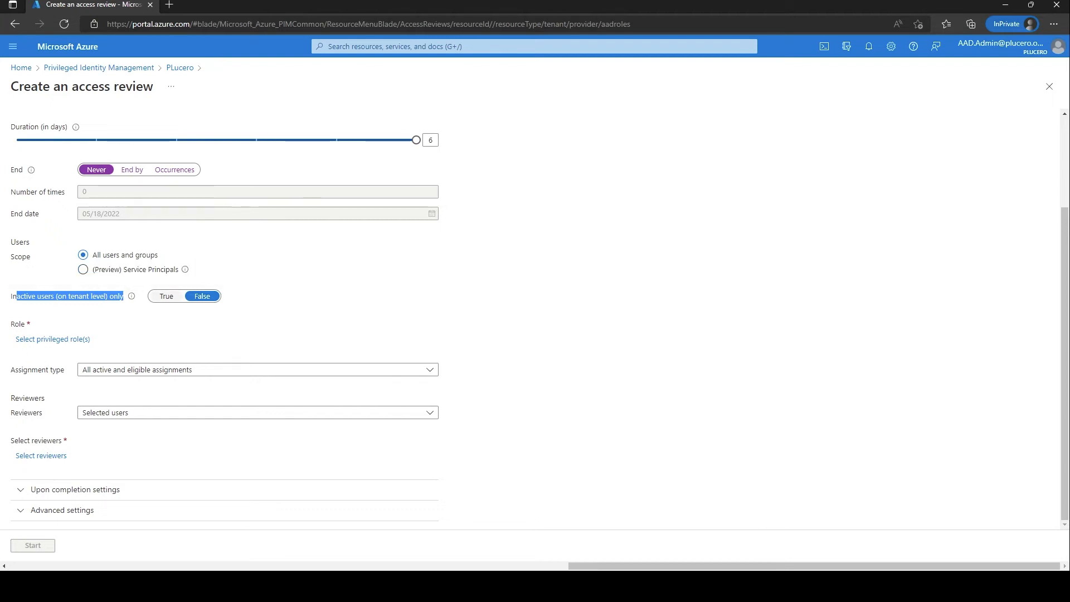
left_click(190, 310)
left_click(166, 296)
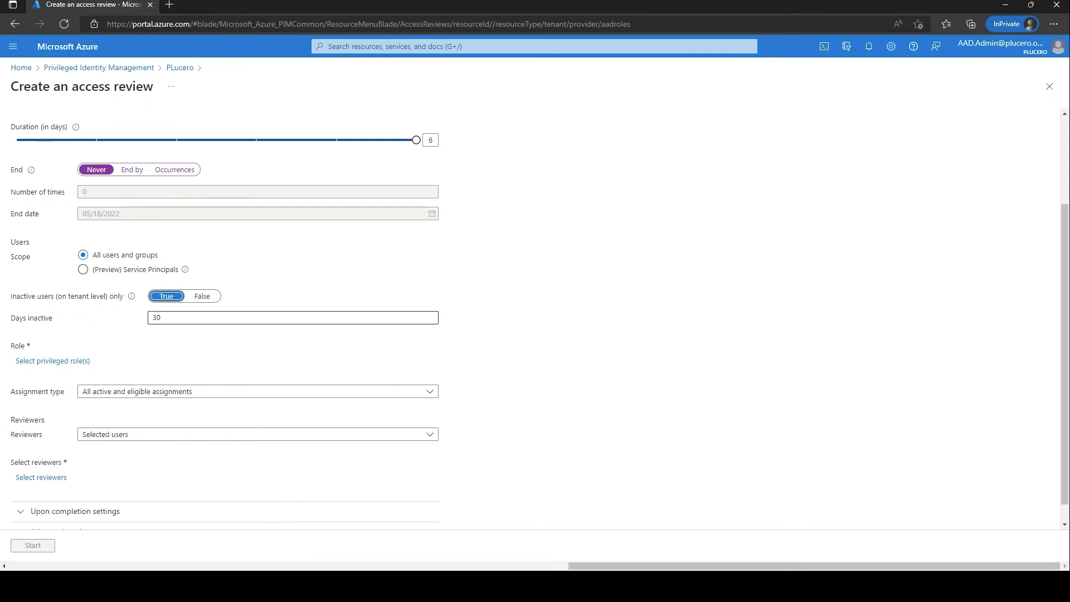
double_click(157, 317)
left_click(201, 340)
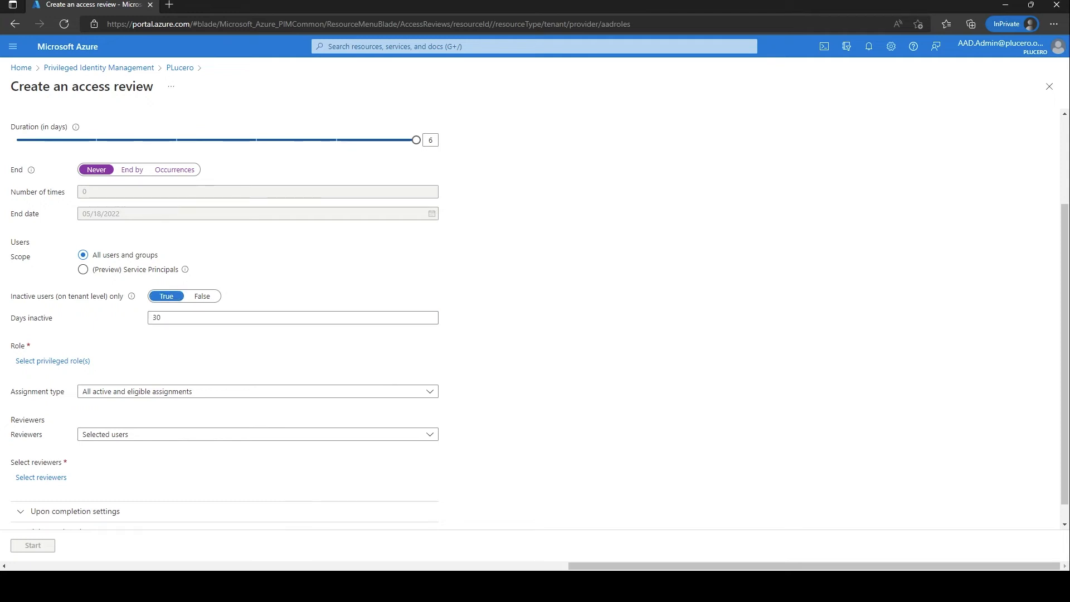
left_click(53, 361)
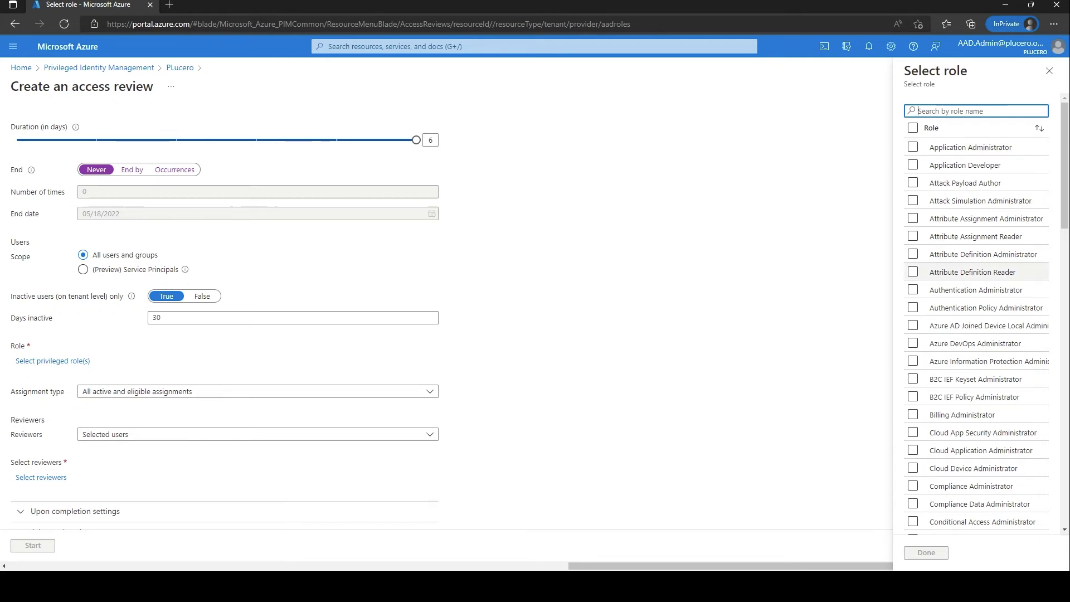
Search 'user' and pick User Administrator as the role to review.
scroll(981, 238, "down", 3)
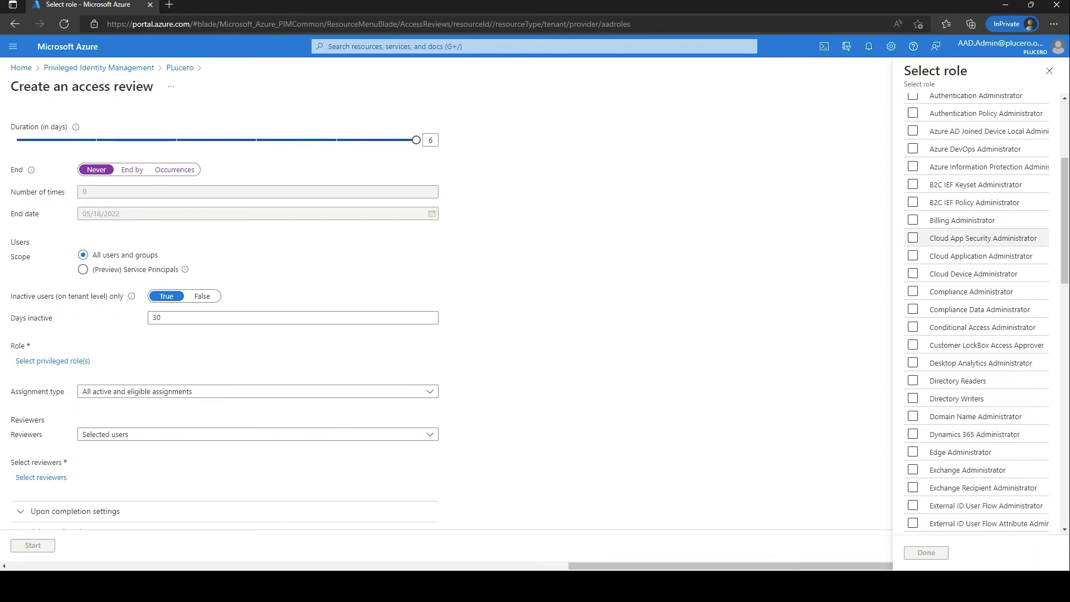
scroll(980, 238, "up", 3)
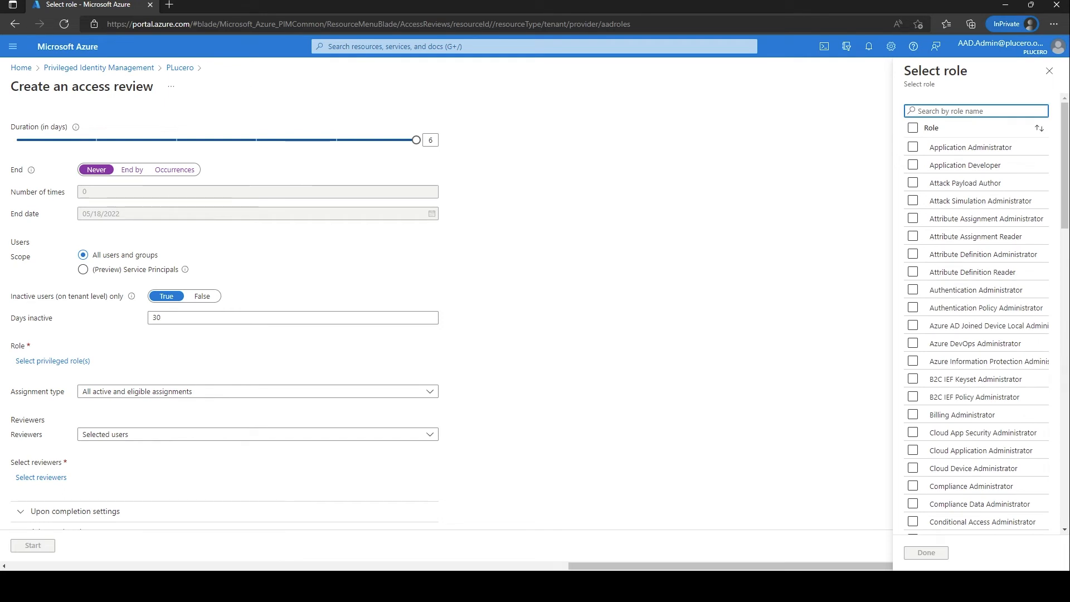
type("user")
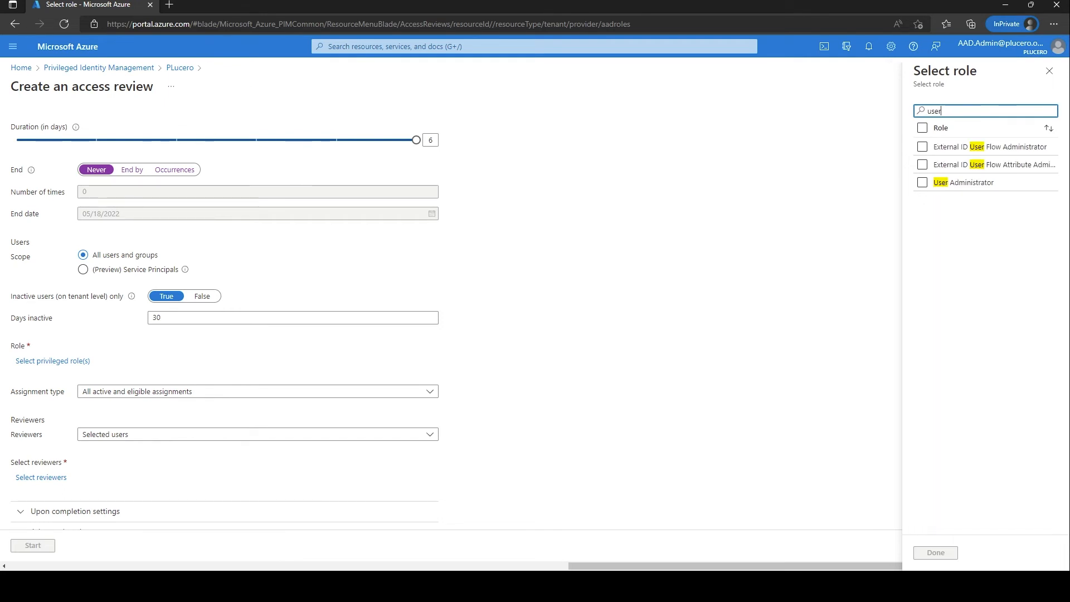
left_click(923, 182)
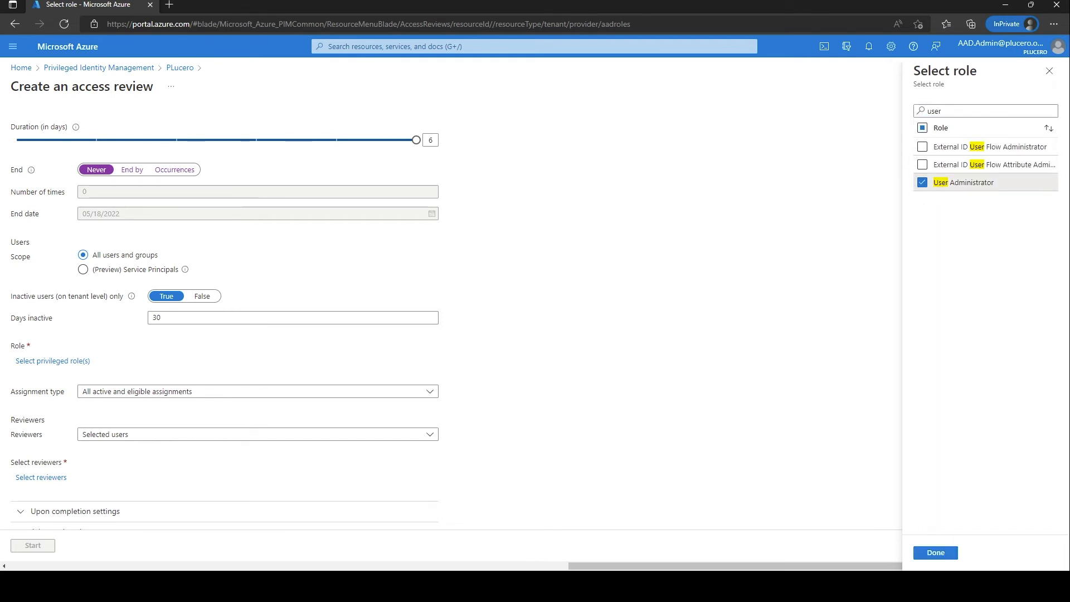
left_click(936, 552)
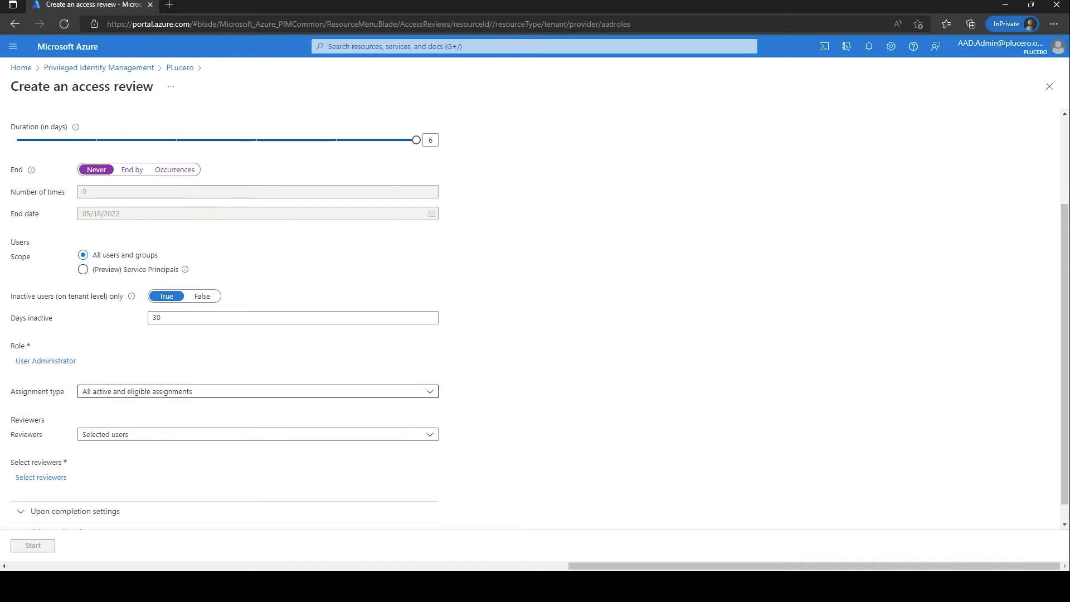
Keep 'All active and eligible assignments' as the review's assignment type.
scroll(258, 346, "down", 1)
left_click(257, 369)
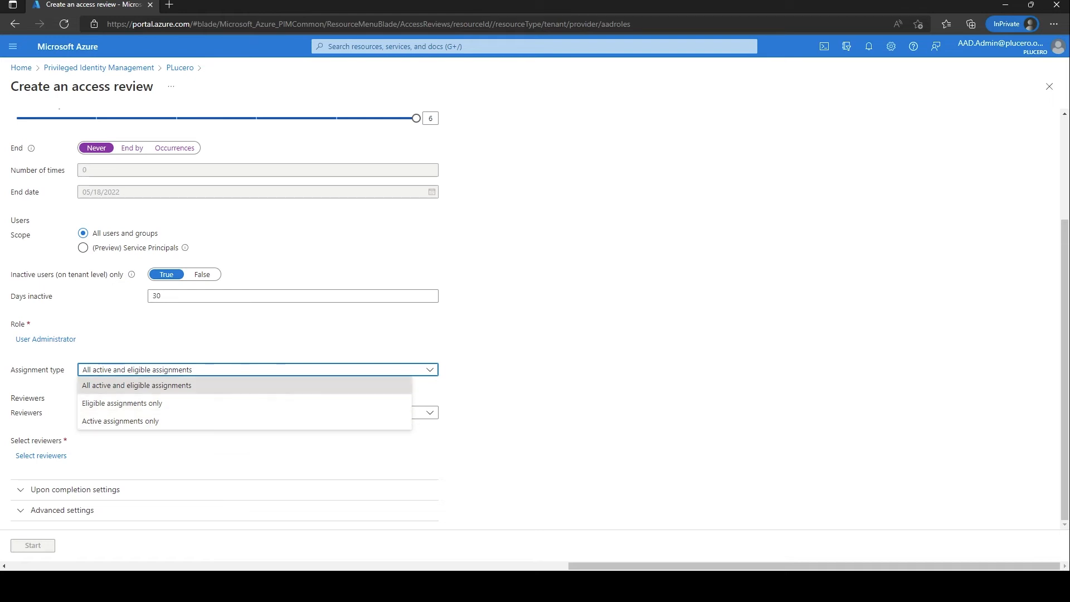
left_click(136, 385)
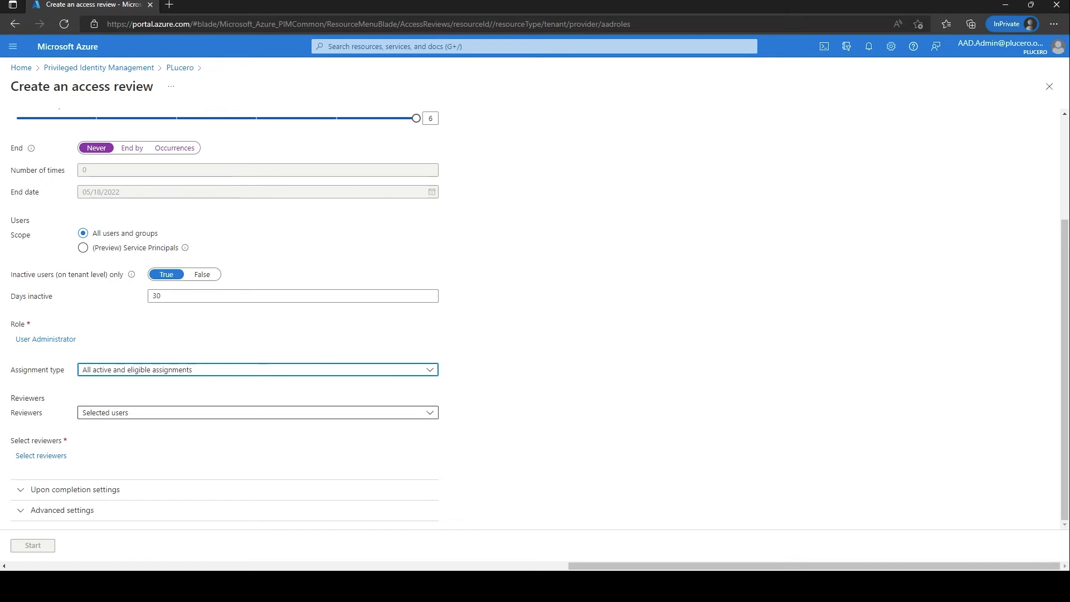
left_click(141, 413)
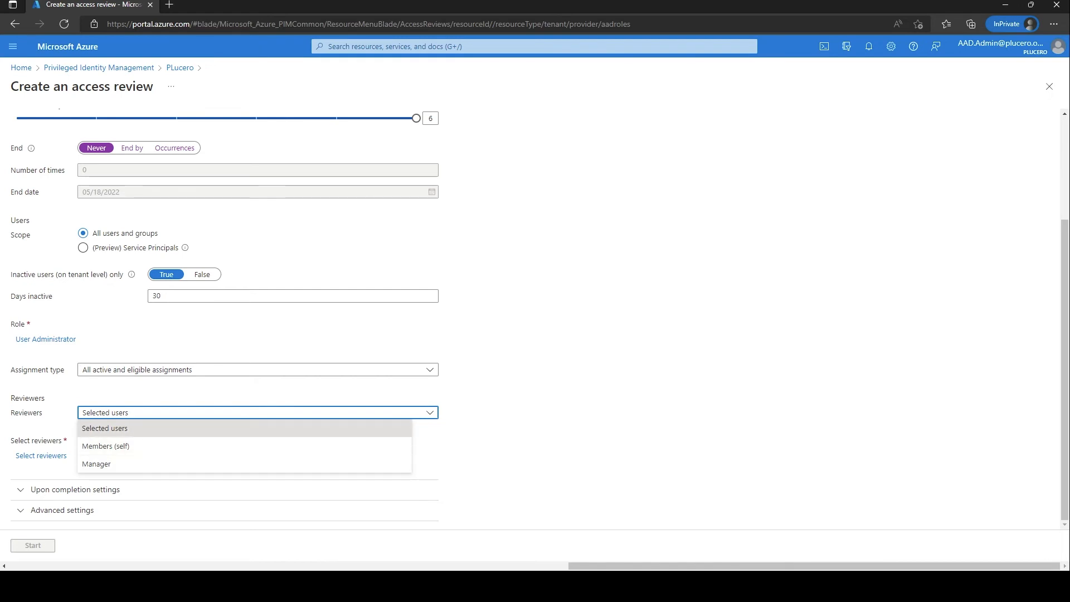
Assign the Azure Admin account as the review's selected reviewer.
left_click(104, 429)
left_click(42, 456)
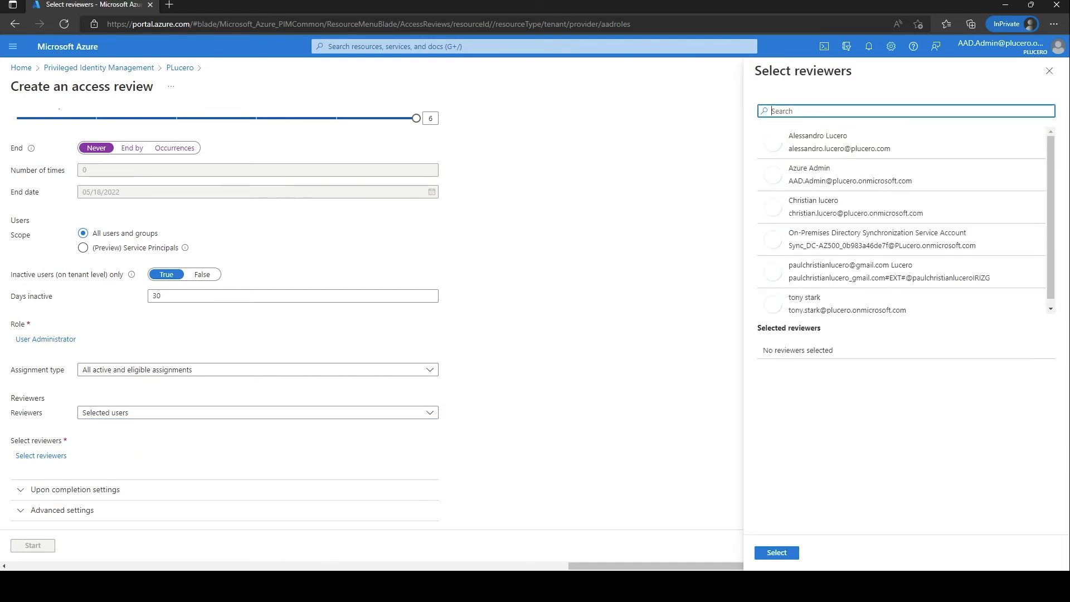
left_click(869, 174)
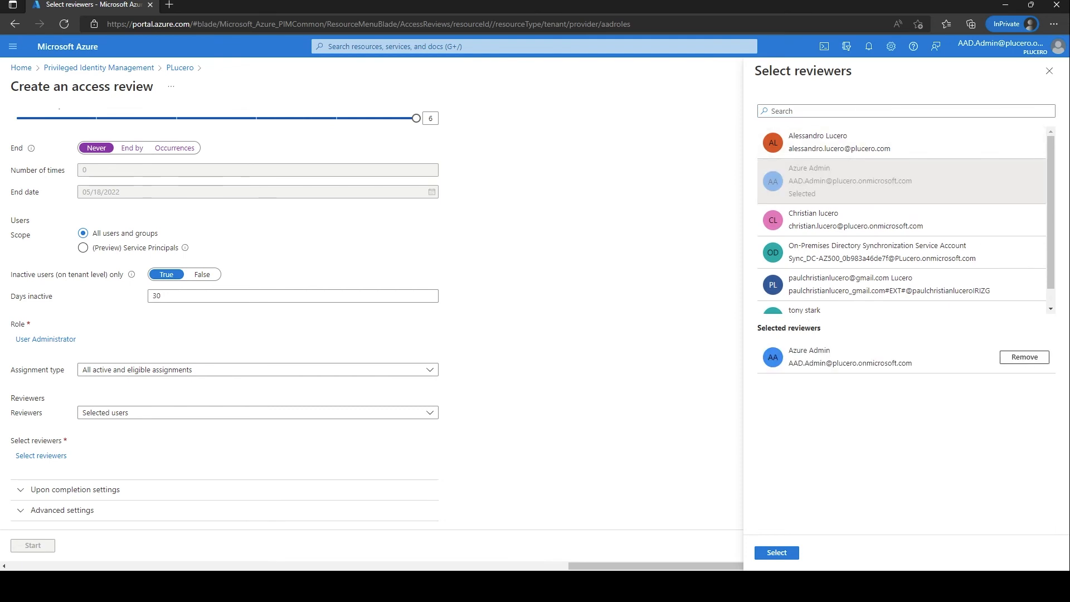
left_click(776, 553)
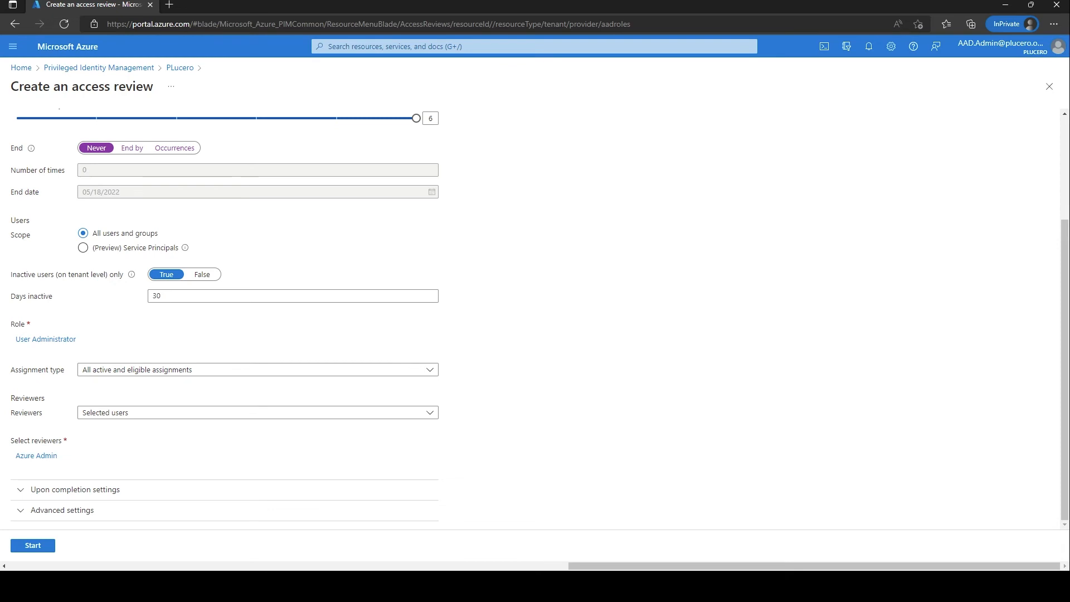
left_click(75, 489)
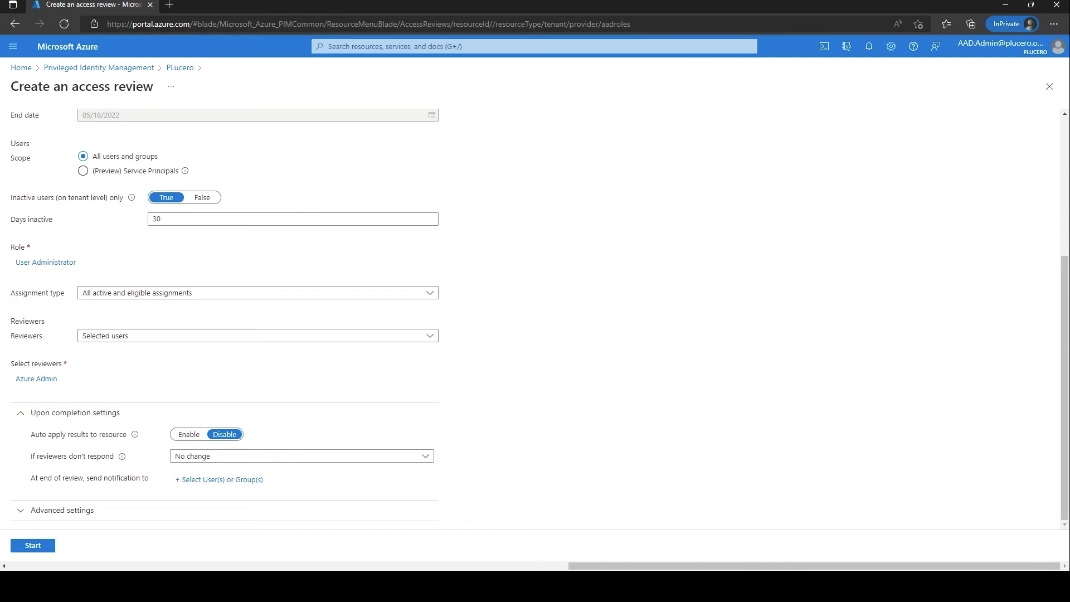
Keep 'If reviewers don't respond' set to No change.
mouse_move(135, 434)
mouse_move(122, 456)
left_click(301, 456)
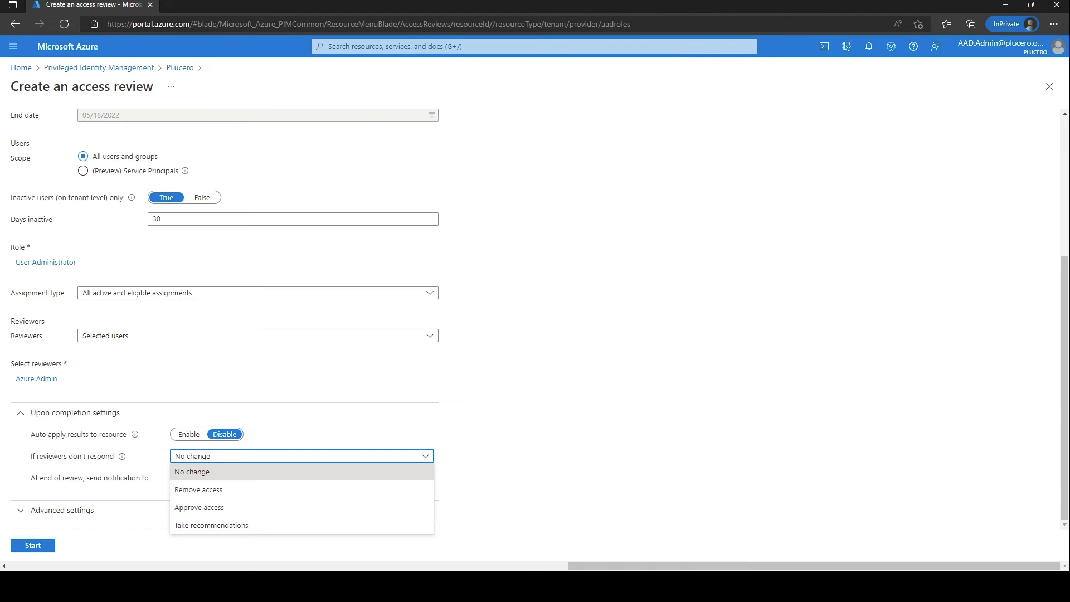
key("Escape")
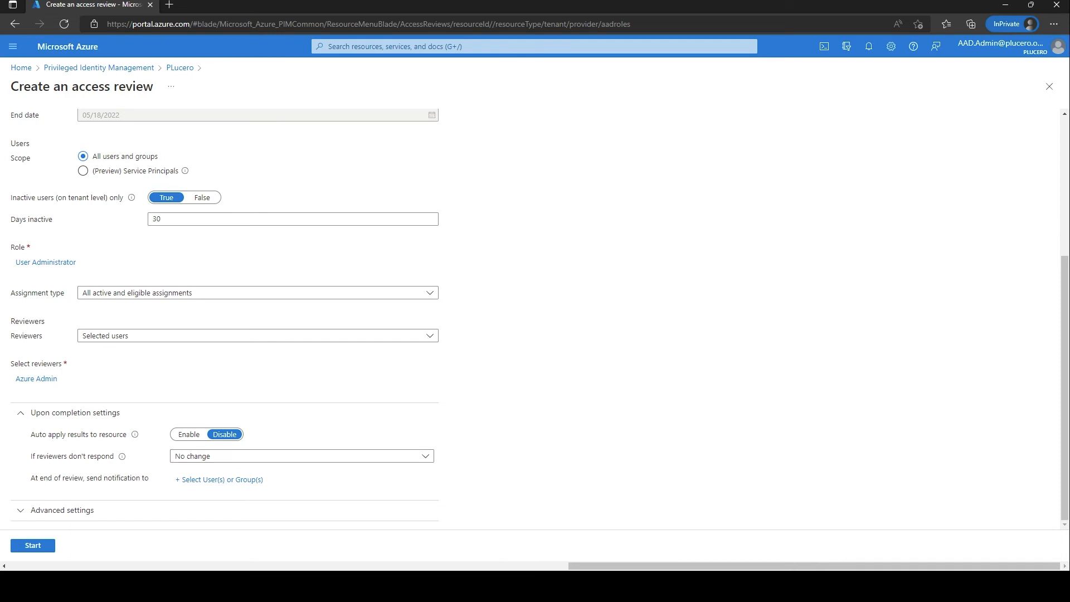
Send end-of-review notifications to the Azure Admin account and expand Advanced settings.
left_click_drag(94, 478, 116, 478)
left_click(222, 479)
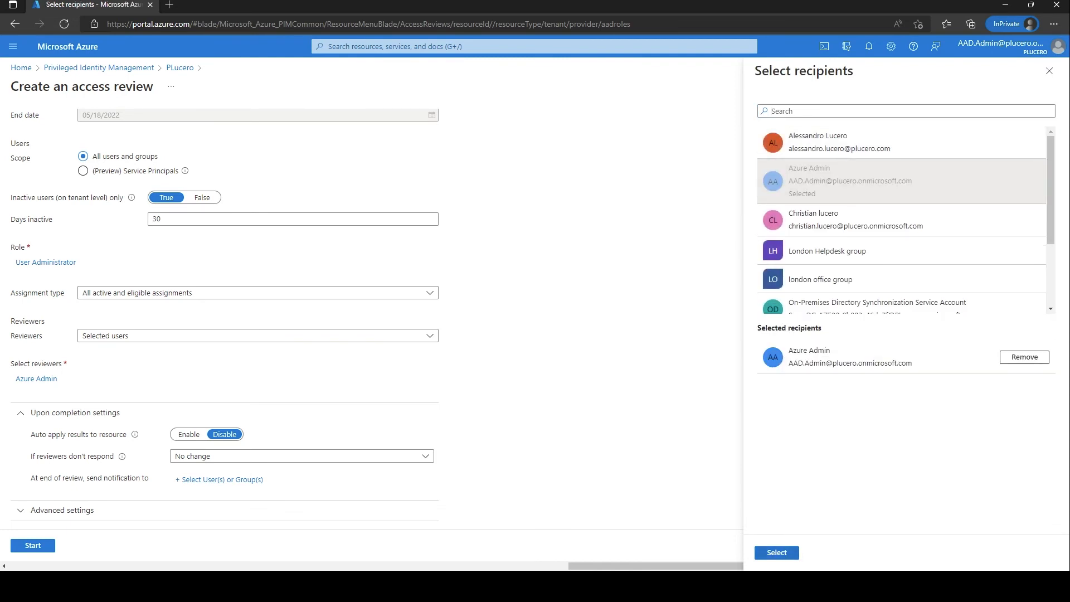
left_click(776, 553)
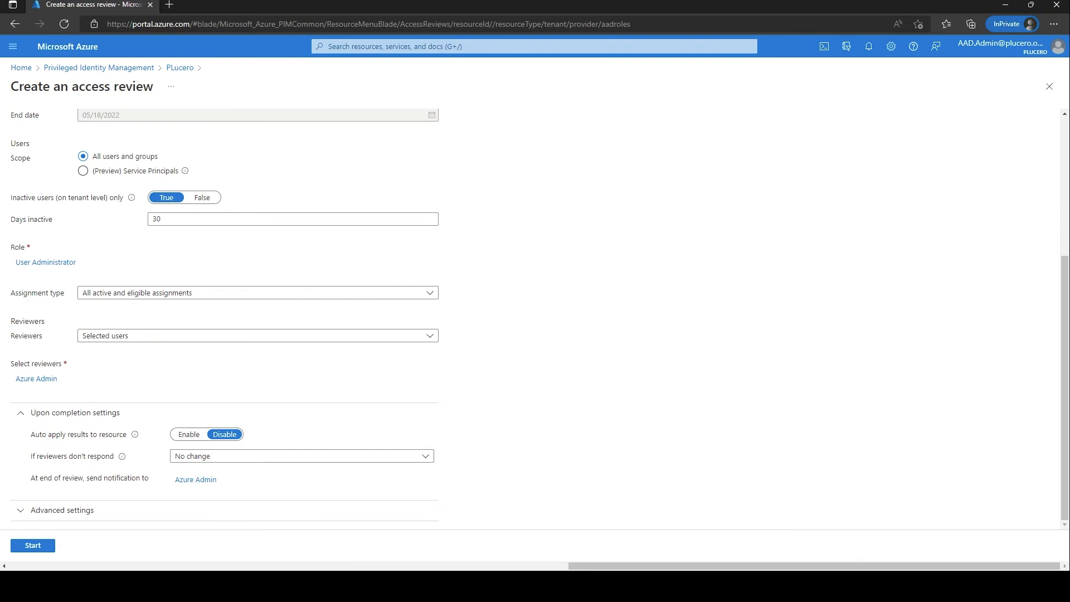
left_click(61, 510)
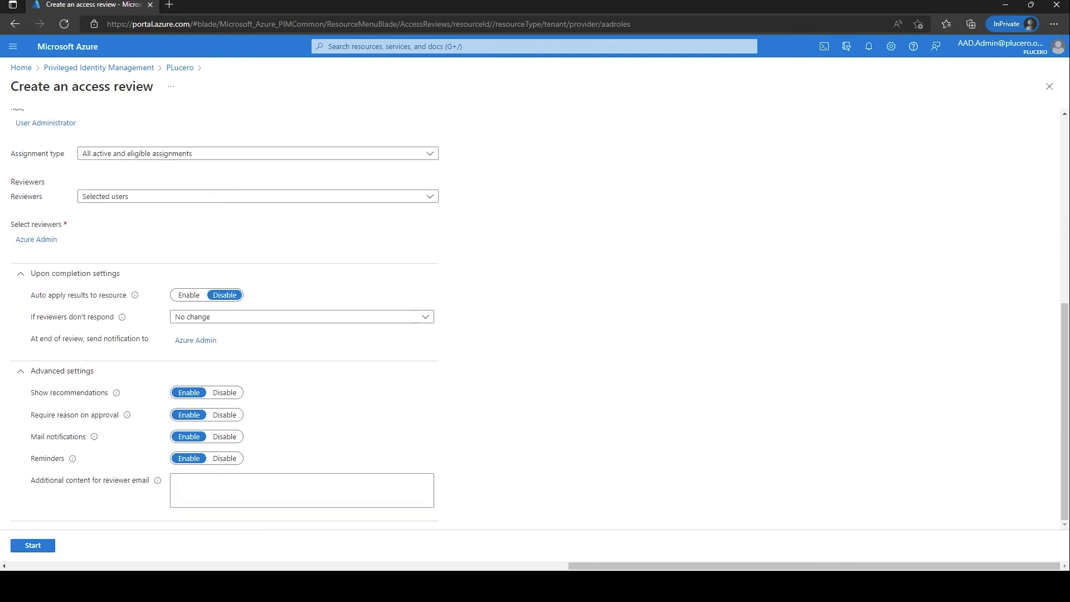
Check the advanced settings and create the weekly User administrator Review.
mouse_move(116, 393)
scroll(223, 318, "up", 6)
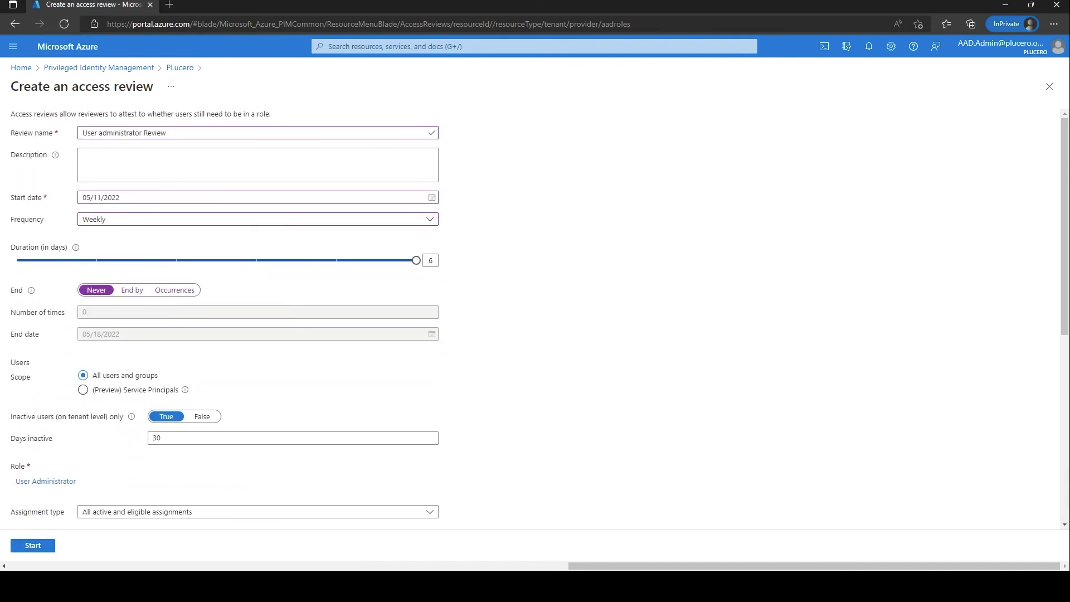
scroll(223, 318, "down", 10)
left_click(33, 545)
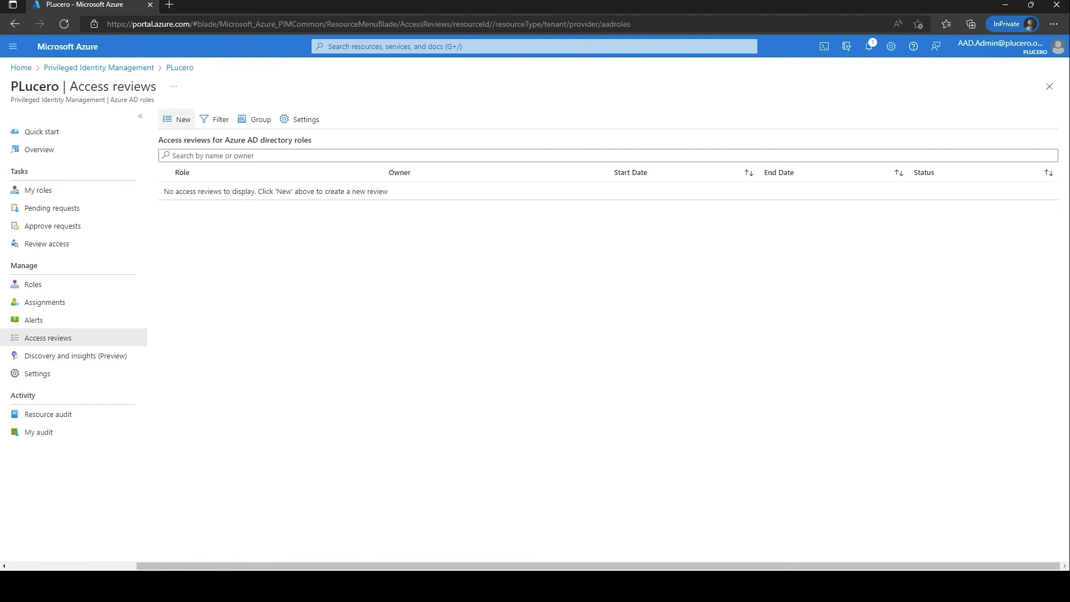
left_click(64, 24)
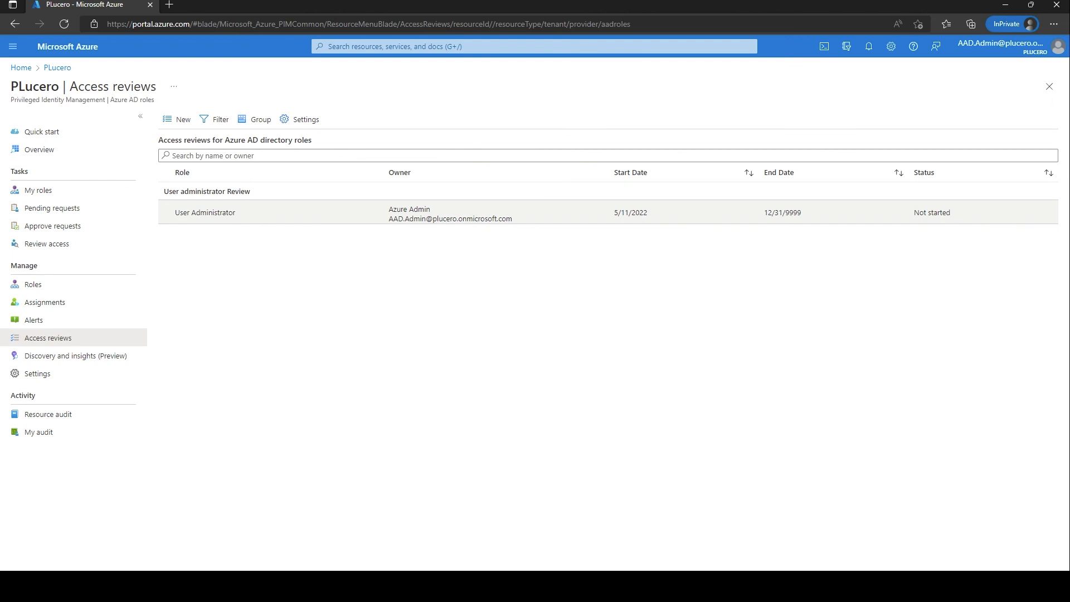
left_click_drag(164, 192, 251, 191)
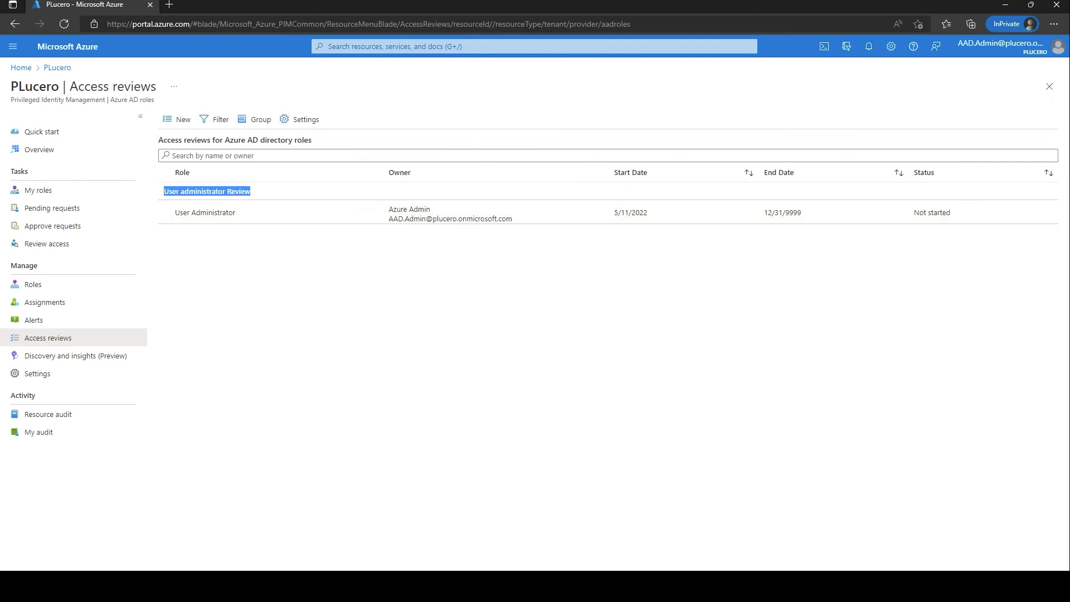
left_click(278, 192)
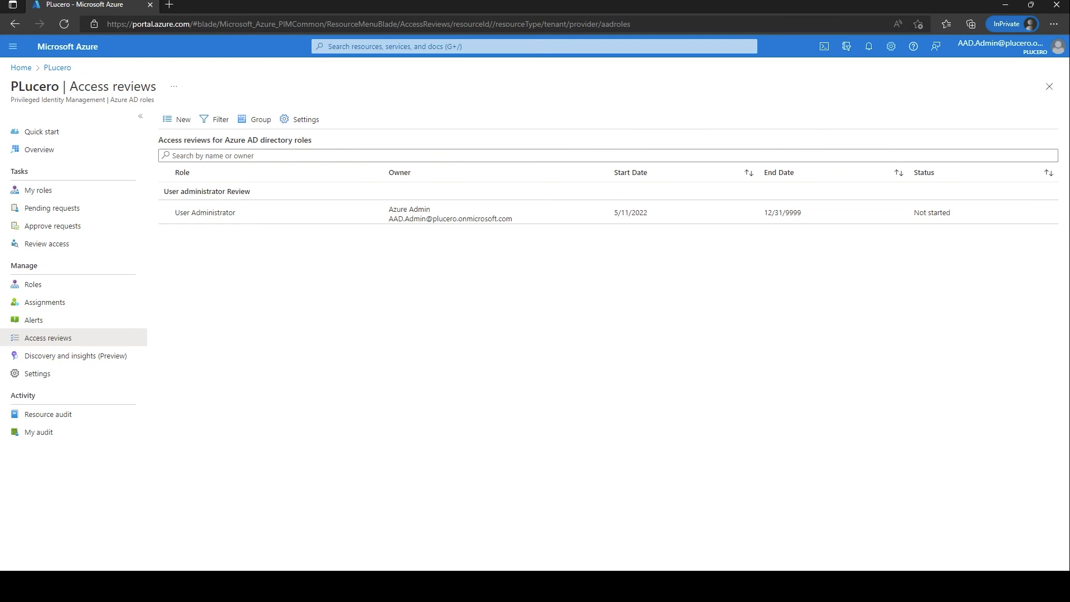
left_click(58, 68)
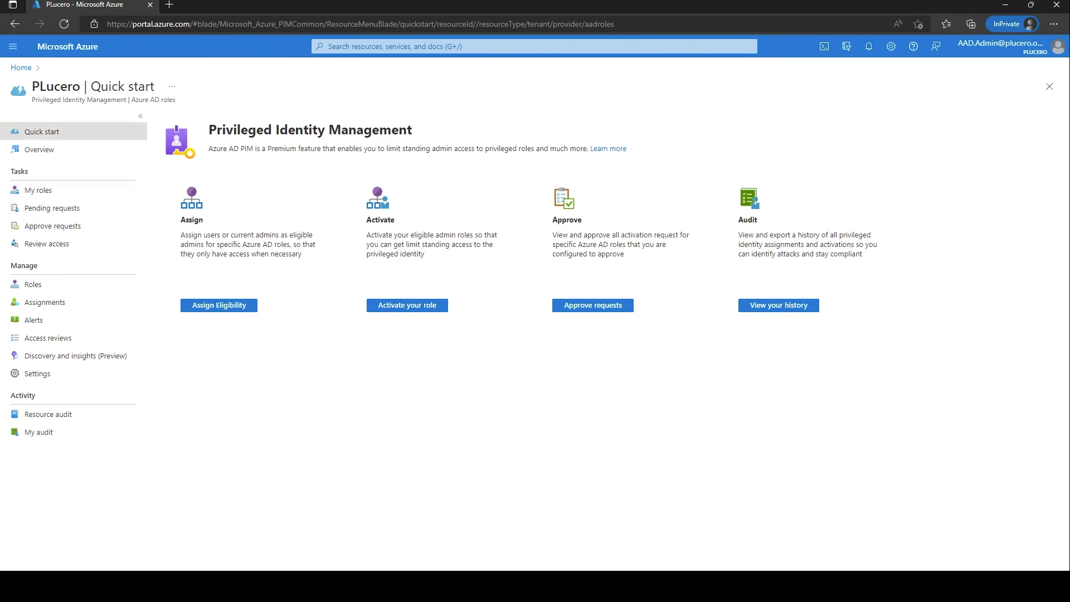
Go to Privileged Identity Management's Review access page for Azure AD roles.
left_click(393, 46)
left_click(348, 205)
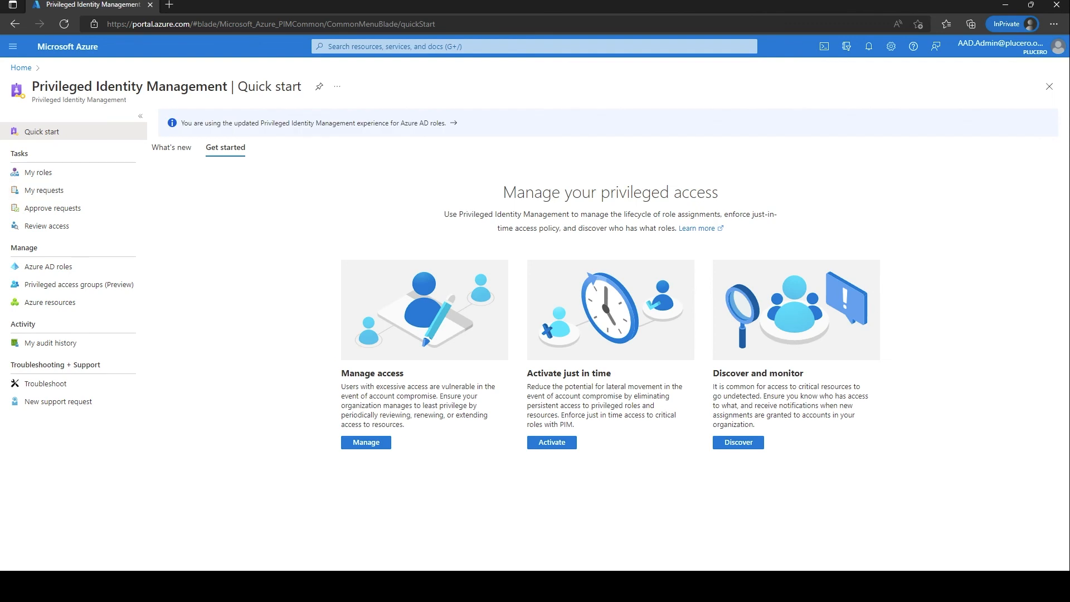
double_click(20, 154)
left_click(46, 226)
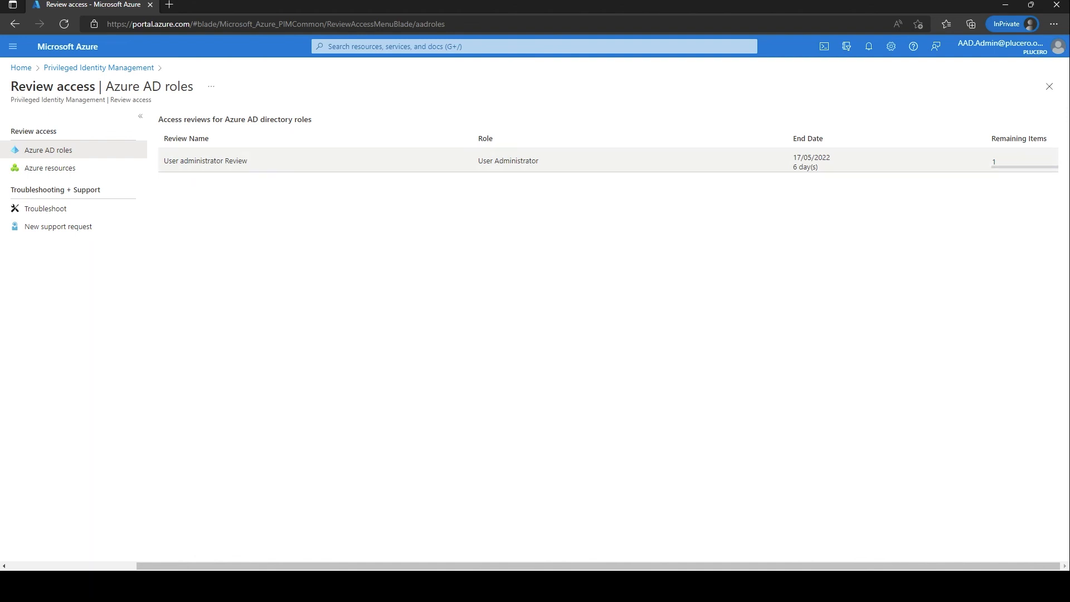
Open User administrator Review and inspect its one unreviewed user recommended for Deny.
left_click(205, 160)
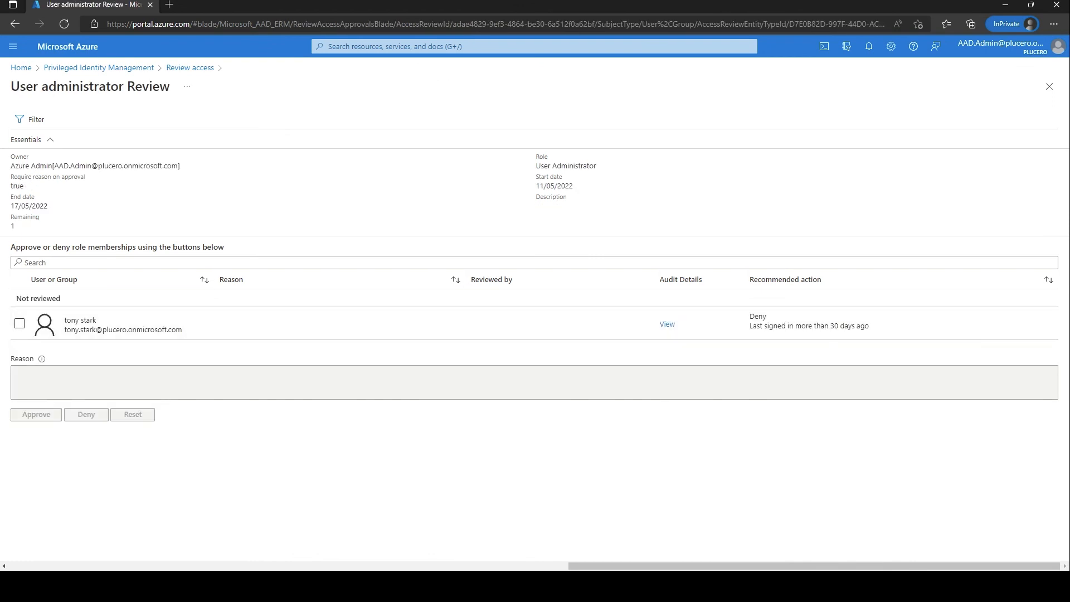
left_click_drag(525, 223, 752, 206)
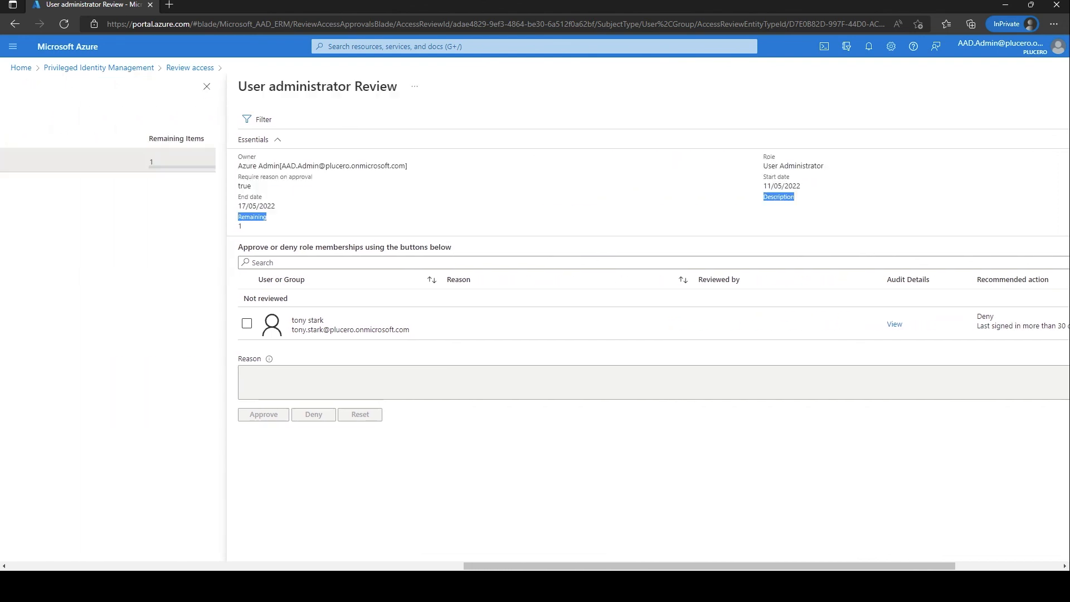
left_click(753, 209)
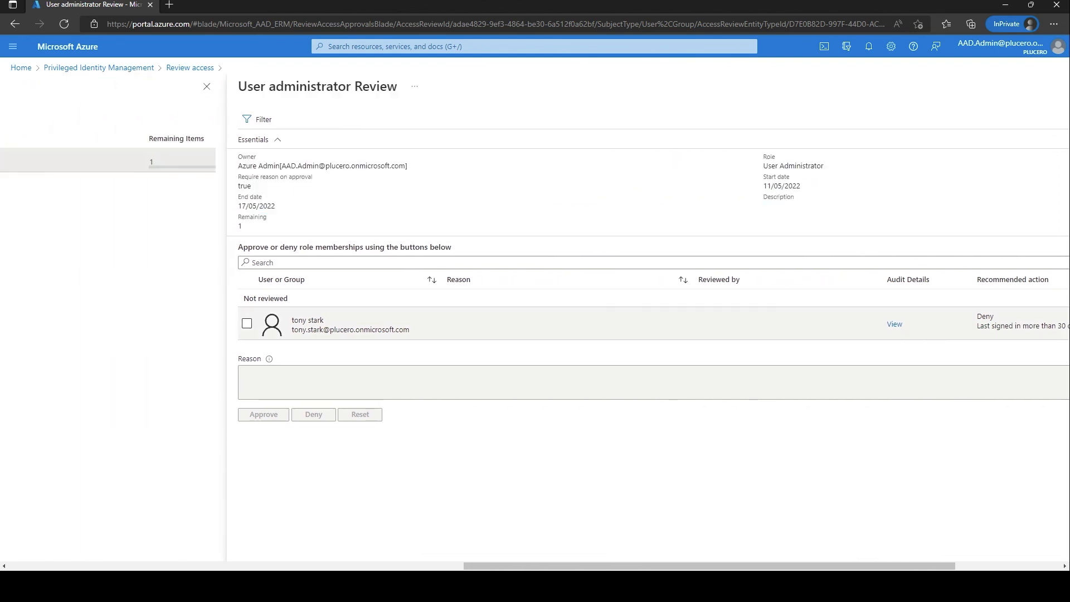
left_click_drag(719, 566, 825, 565)
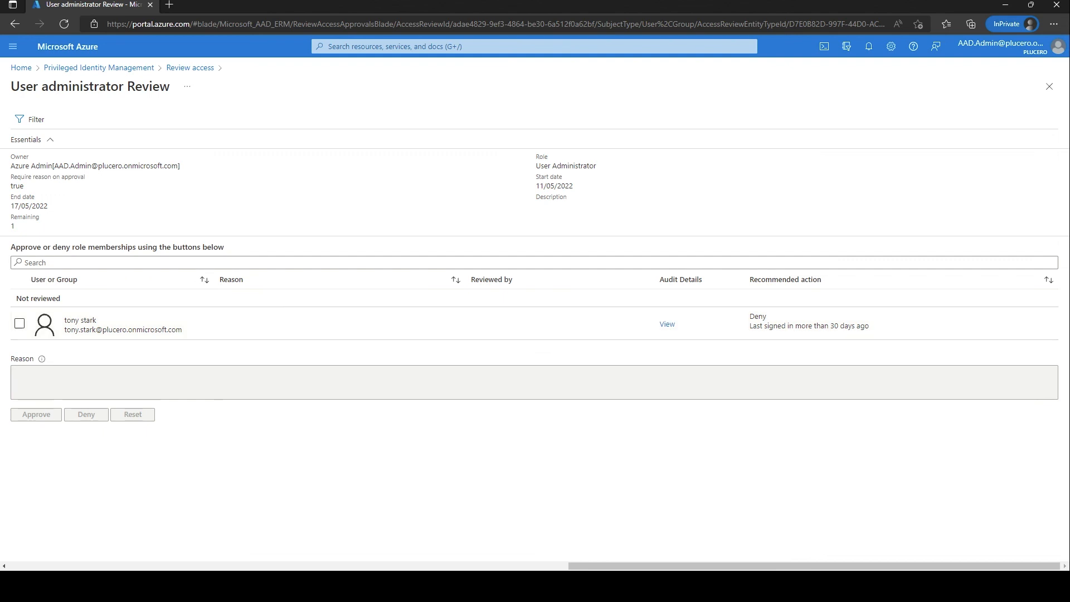
Select the pending user and check their audit history.
left_click(20, 323)
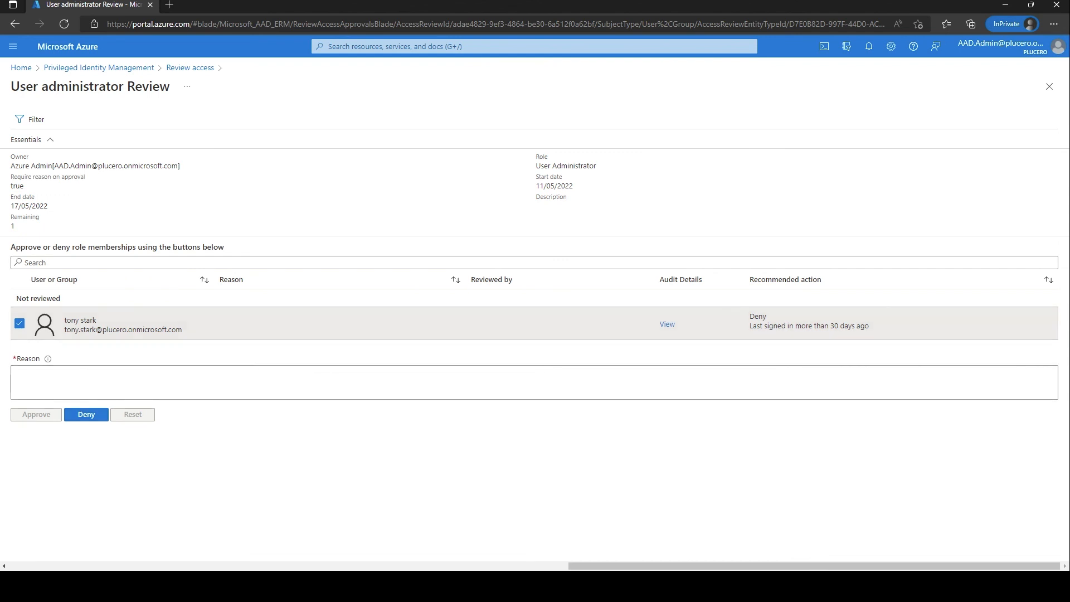
left_click(17, 372)
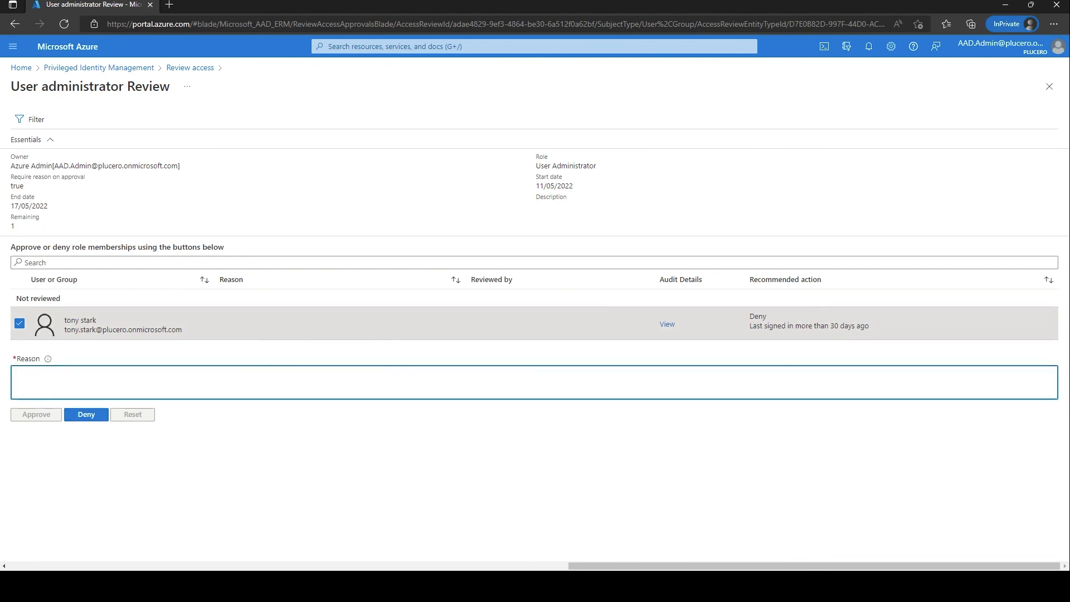
left_click(667, 324)
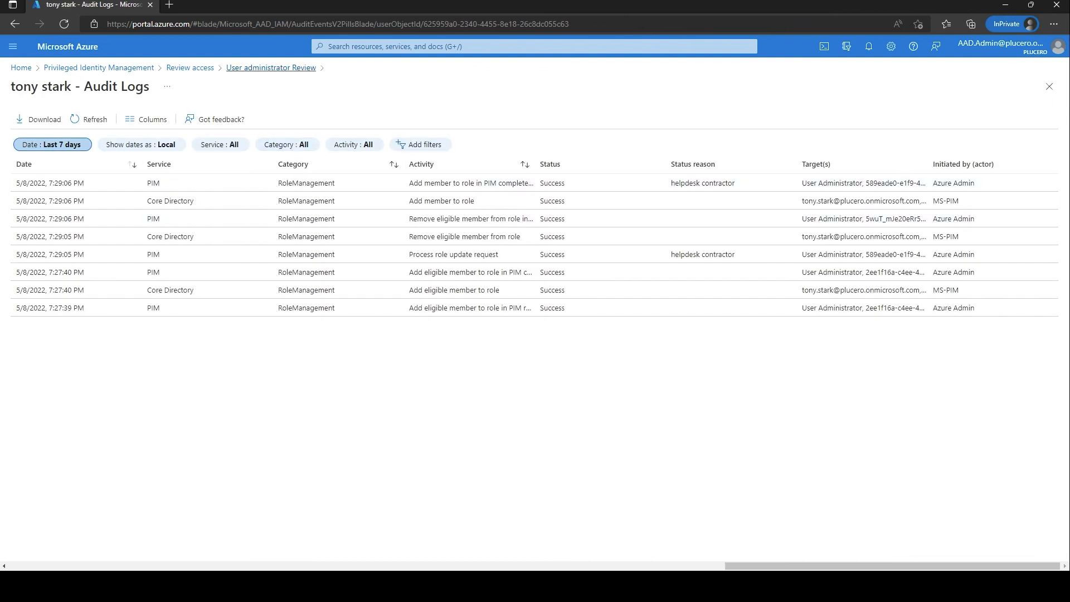
left_click(271, 67)
Approve the user's User Administrator access with the reason 'test'.
left_click(17, 382)
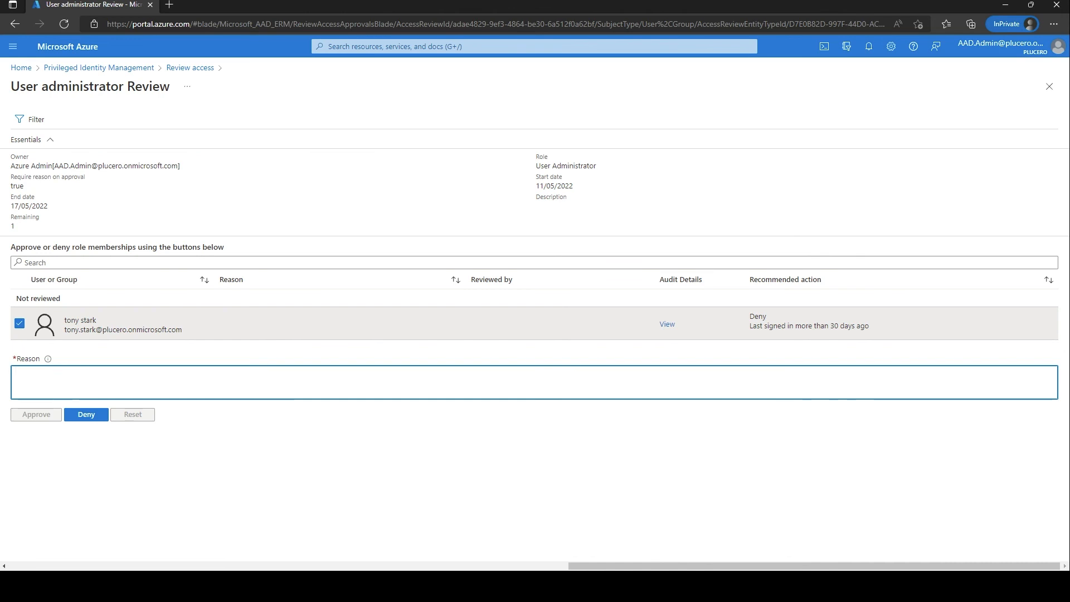
type("test")
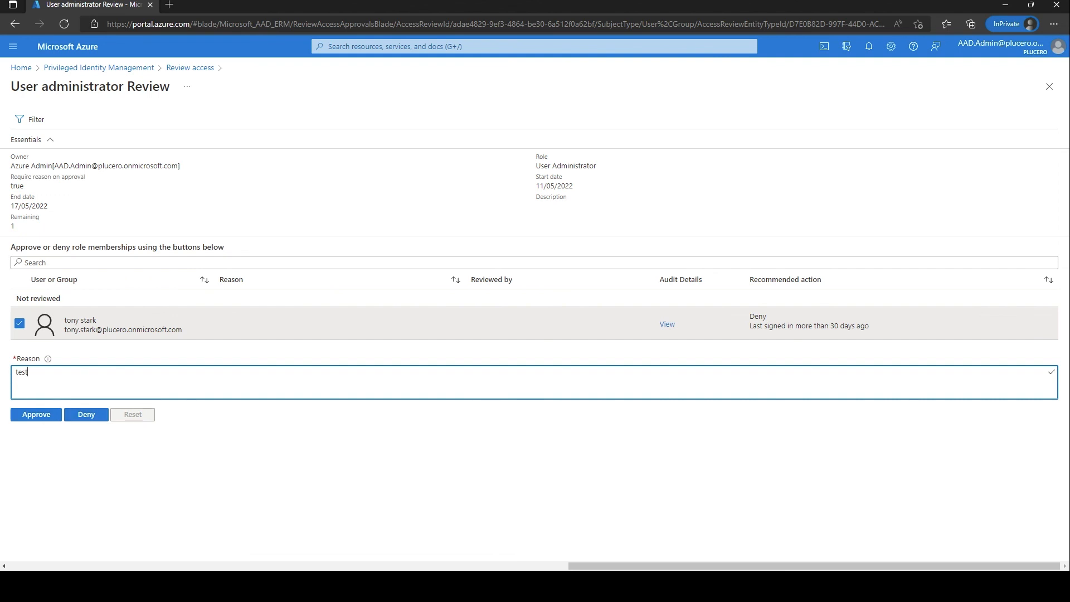
key("Tab")
key("Return")
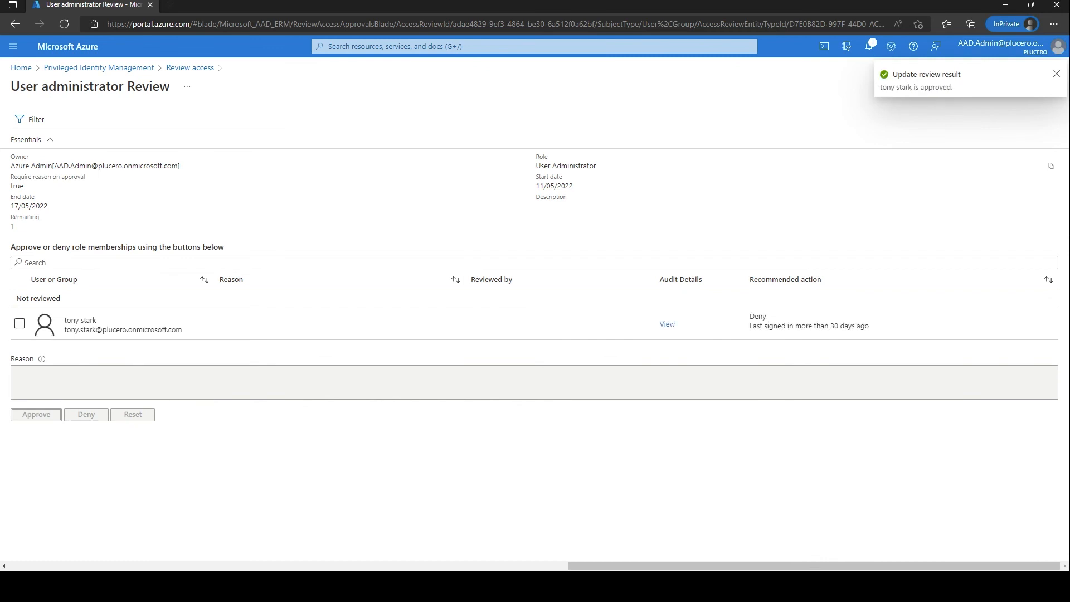